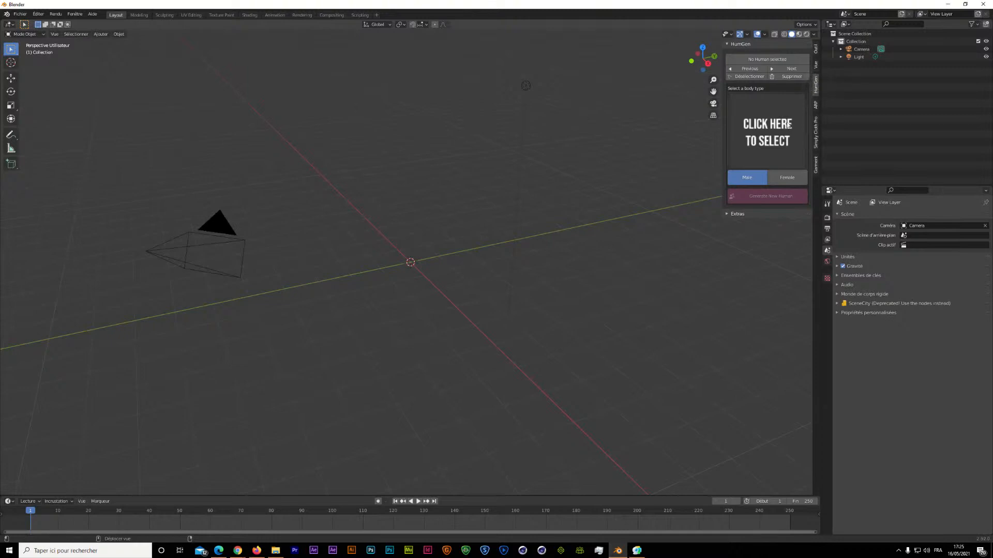
Generate a male Caucasian human with HumGen, hide its armature in the scene and clear the selection.
left_click(762, 131)
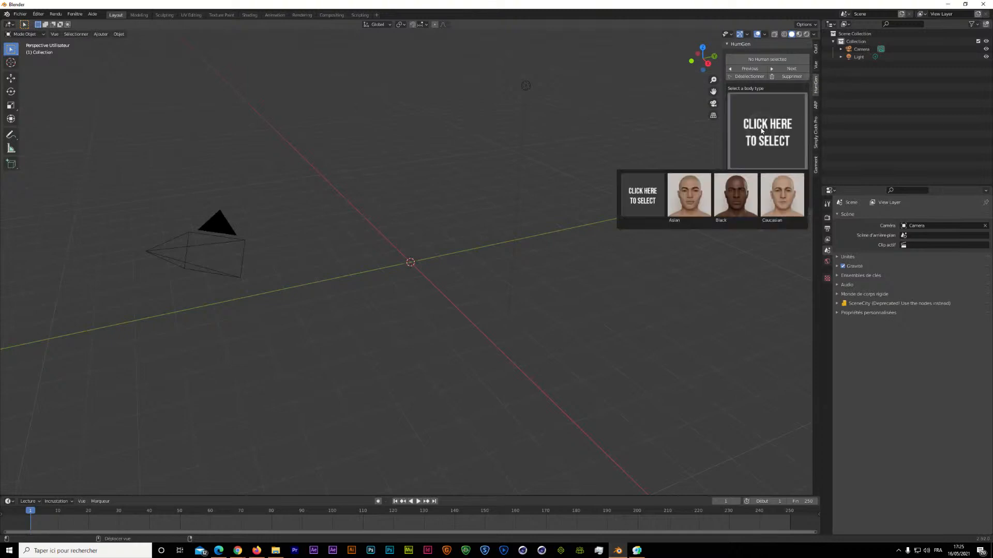
left_click(783, 211)
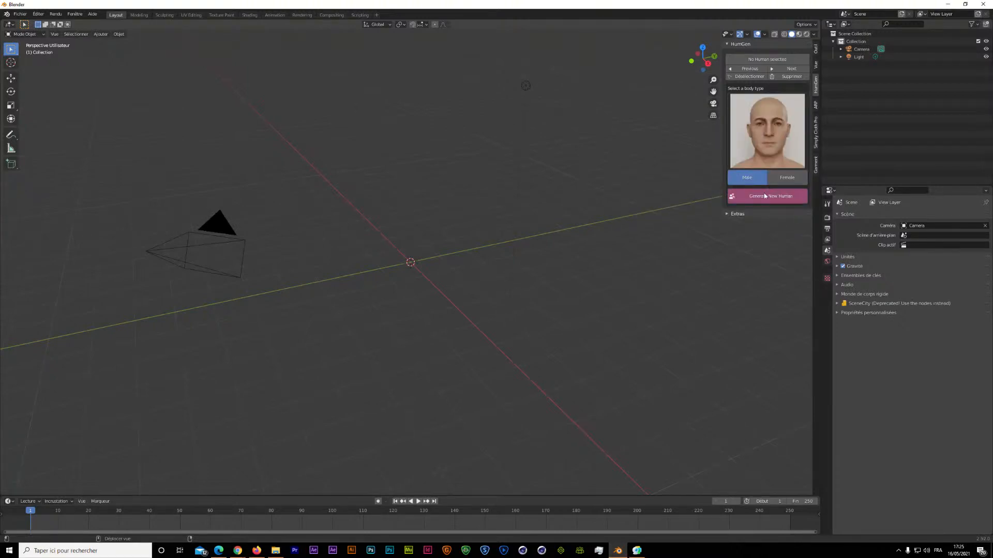
left_click(764, 197)
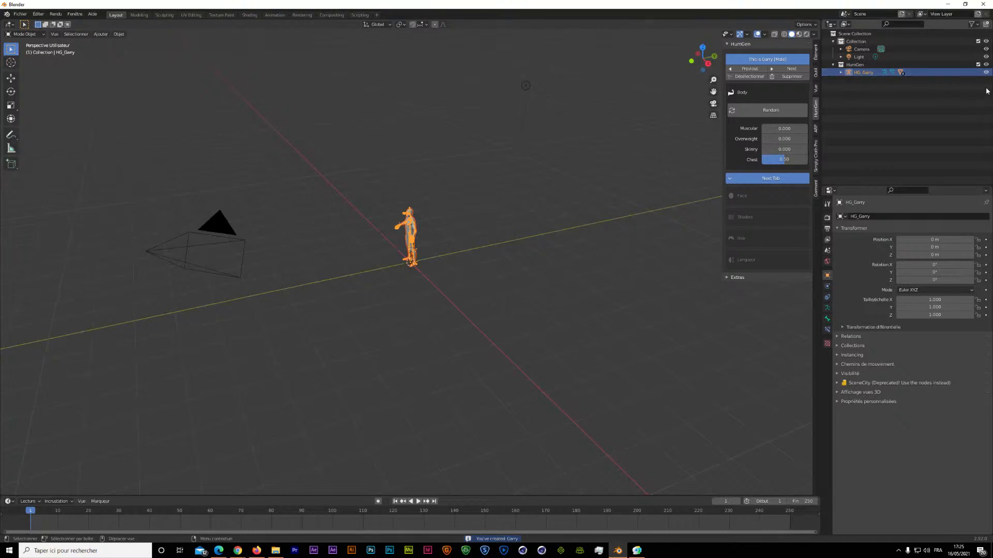
left_click(986, 72)
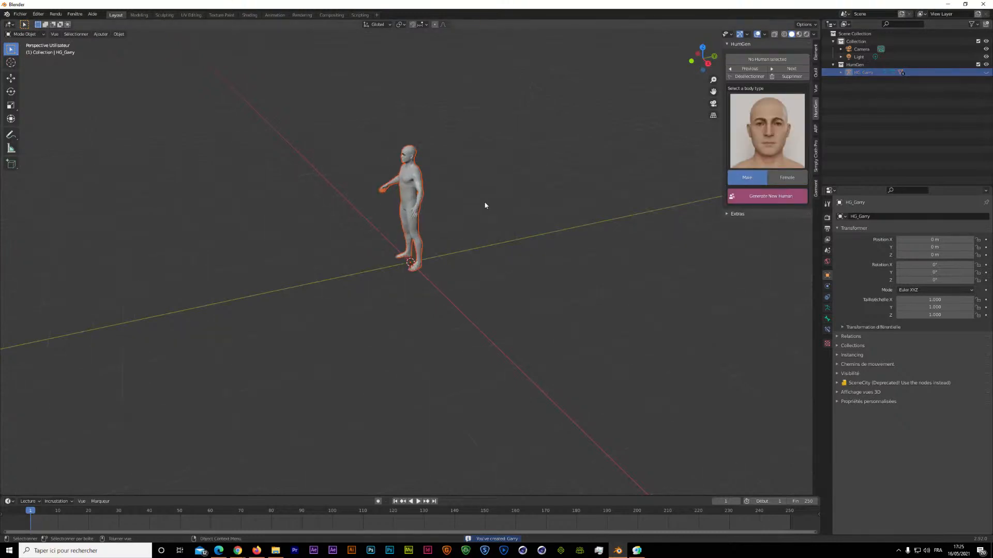
left_click(482, 221)
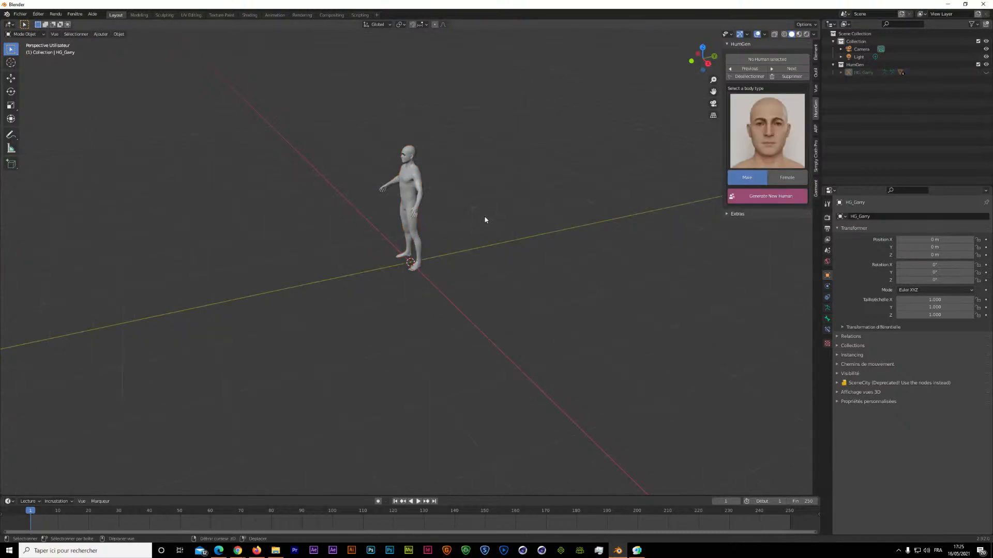
Add a plane mesh at the origin as a floor under the human's feet.
key("shift+a")
left_click(513, 217)
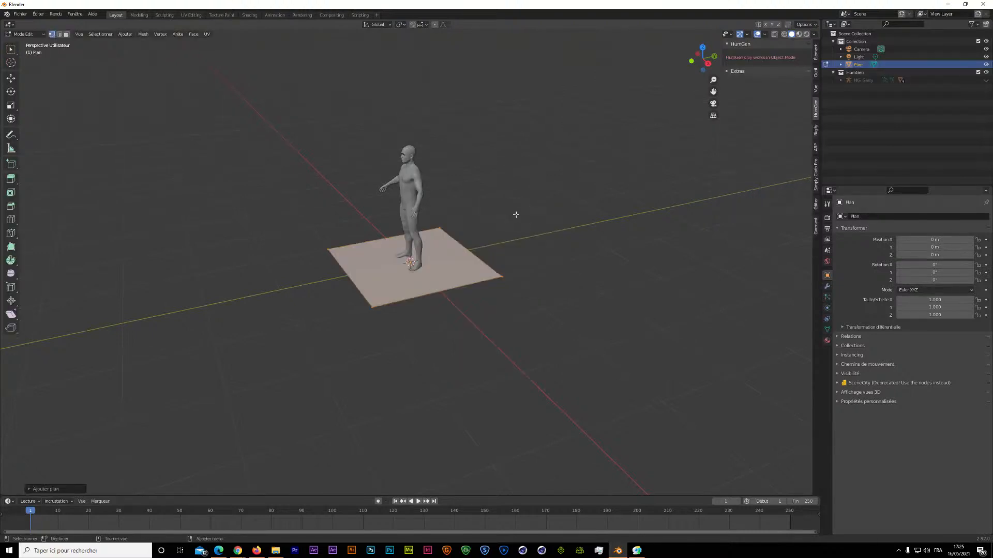
left_click(509, 197)
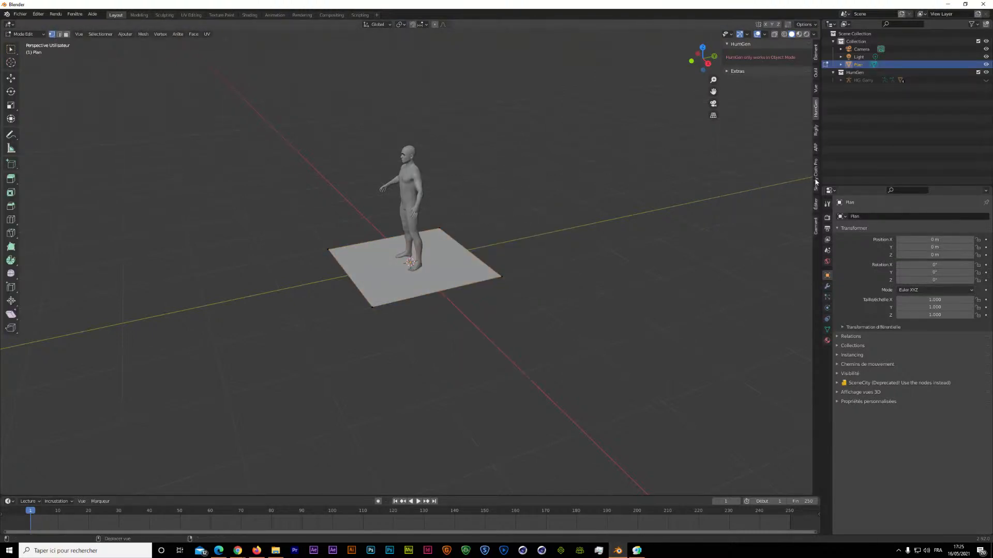
Finish editing the plane and activate Simply Cloth Pro collision on both the plane and the human body.
left_click(816, 179)
left_click(771, 196)
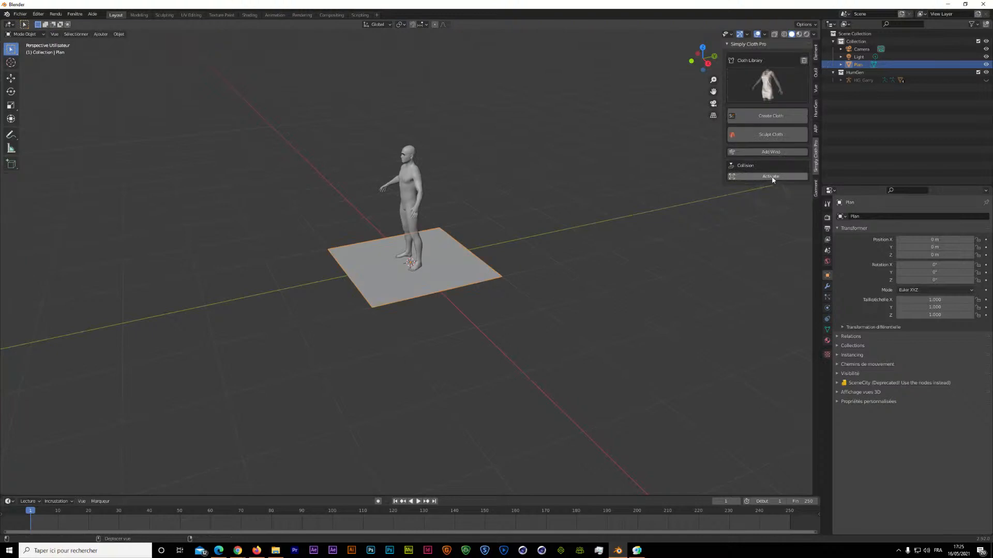
left_click(772, 177)
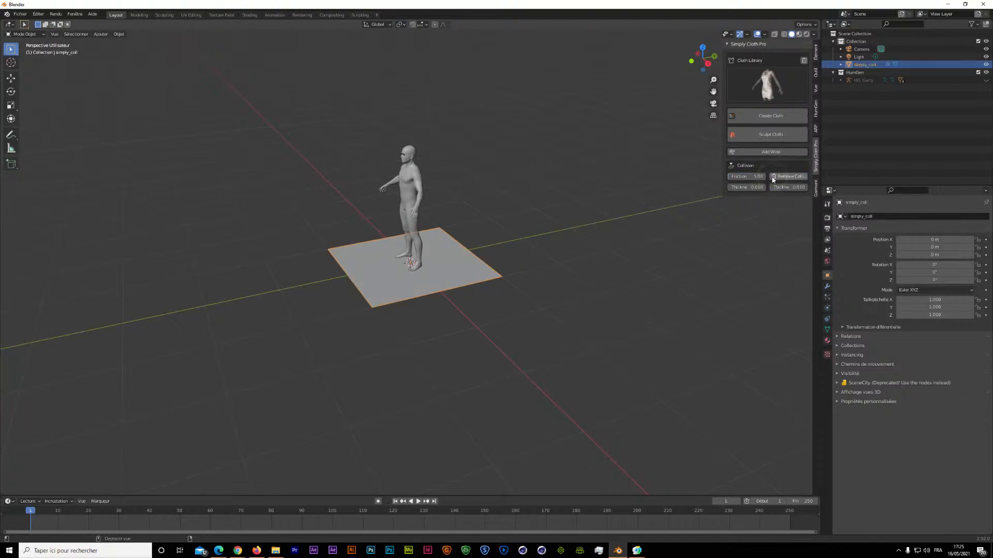
left_click(757, 174)
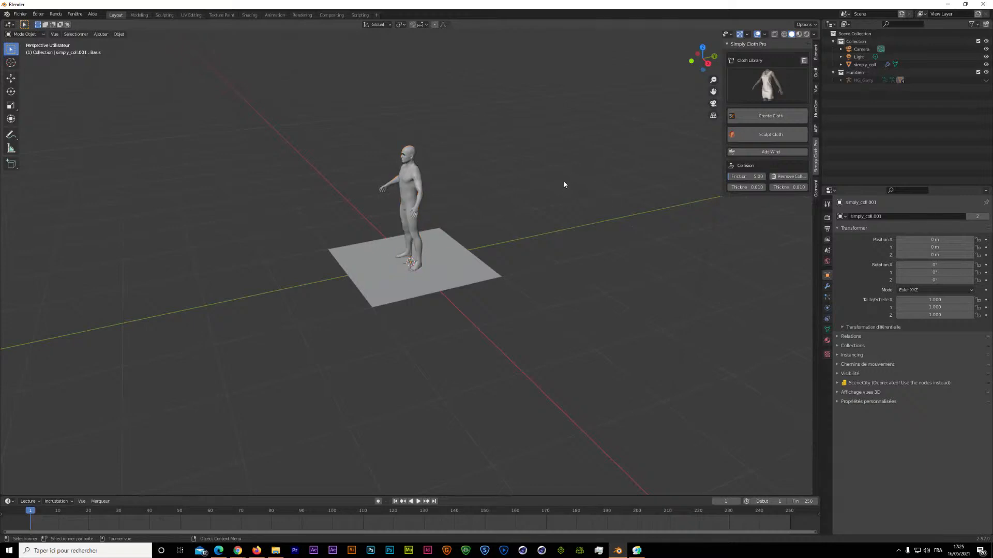
Add a grid mesh at the origin and rotate it 90° about X so it stands upright.
key("shift")
key("shift+a")
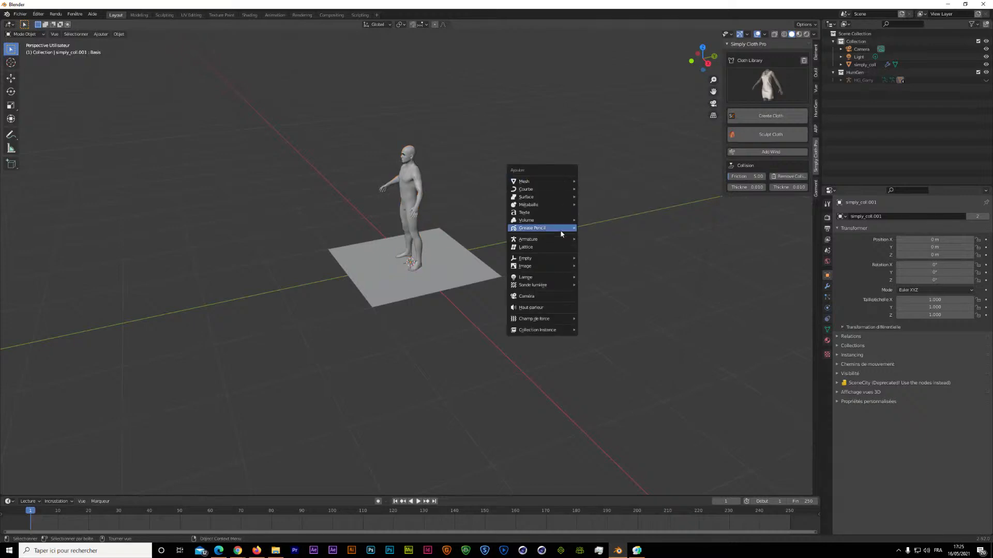
mouse_move(572, 182)
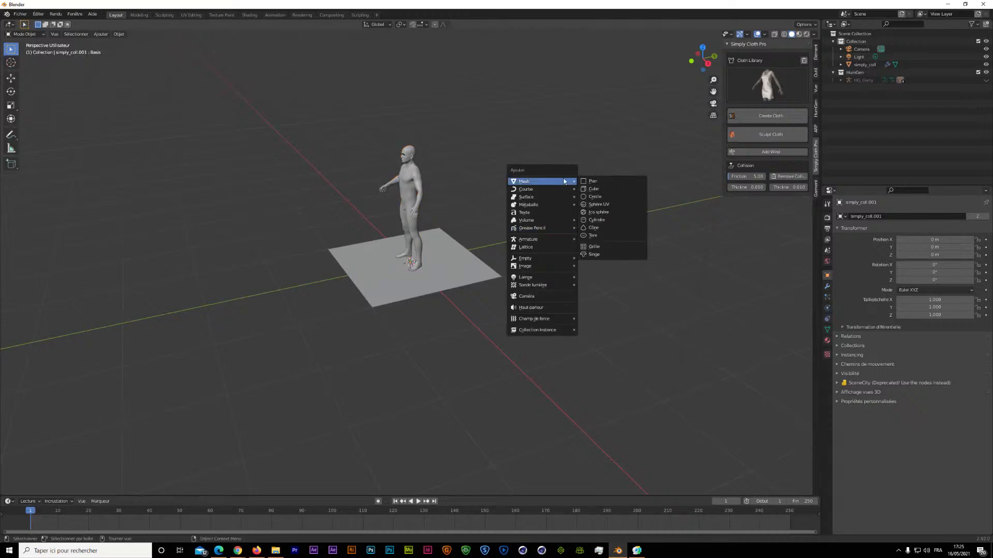
left_click(606, 247)
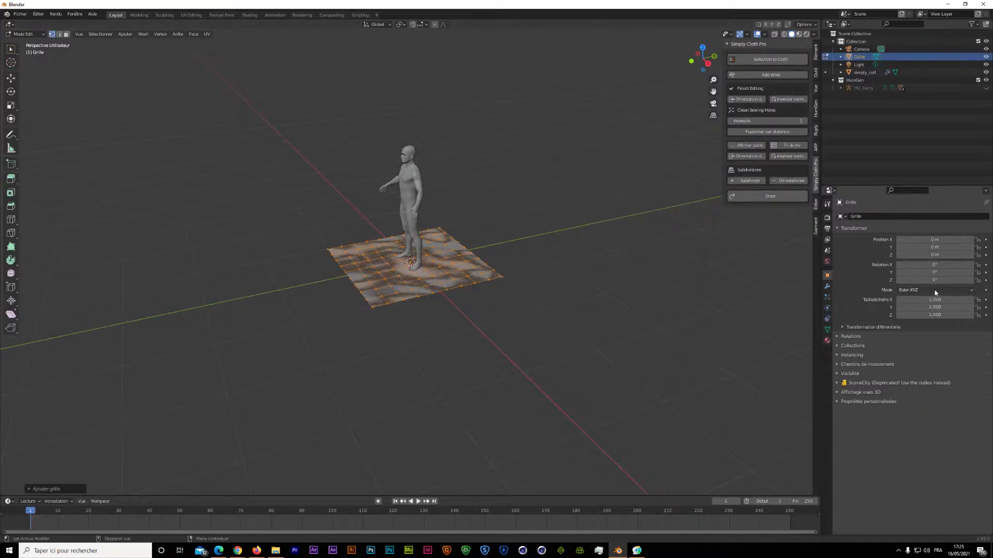
left_click(934, 264)
type("90")
key("Return")
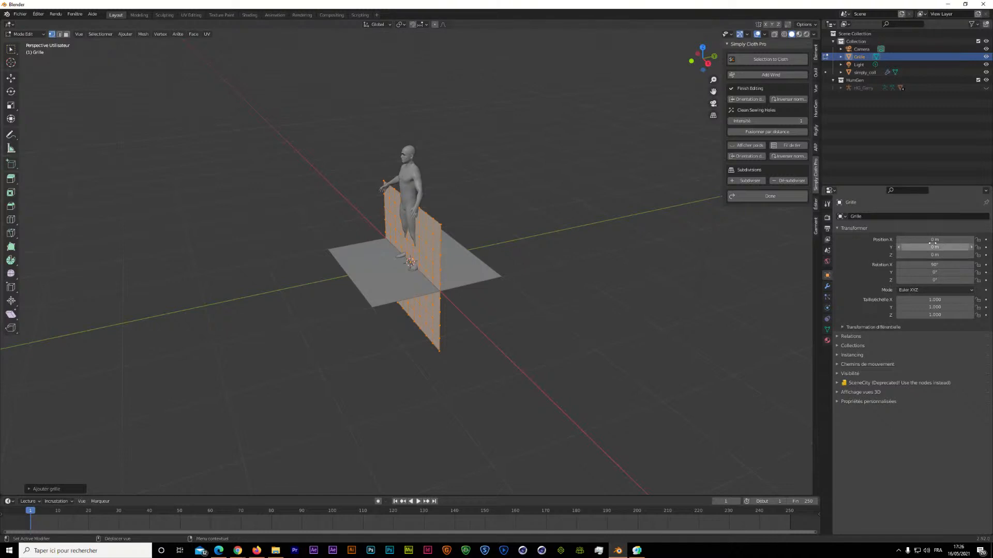
Position the grid in front of the human at X 0 m, Y about -0.15 m and Z about 0.94 m.
left_click_drag(931, 239, 934, 239)
left_click(710, 63)
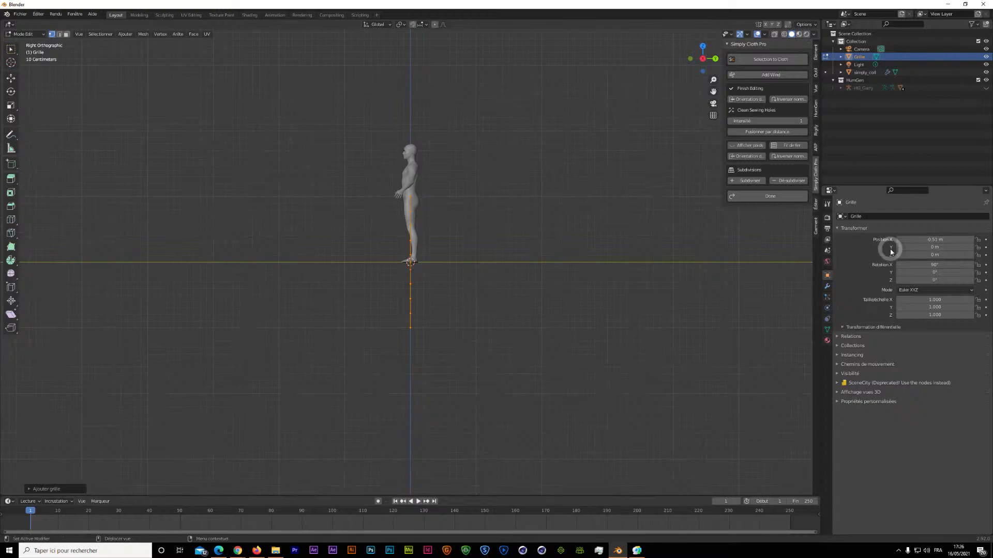
left_click(937, 247)
left_click(935, 239)
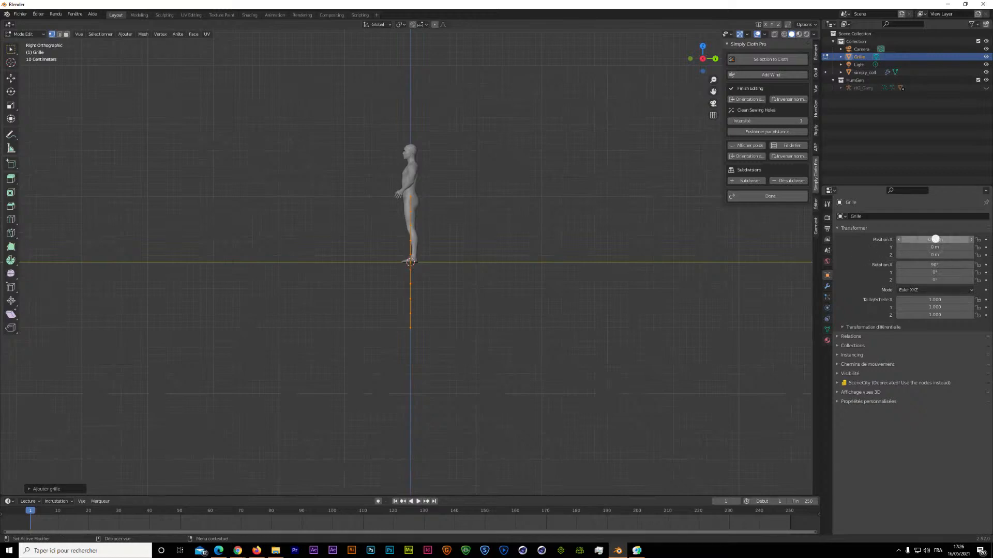
left_click(935, 240)
type("0")
key("Return")
mouse_move(935, 248)
left_mouse_down()
mouse_move(957, 247)
mouse_move(920, 248)
mouse_move(946, 255)
left_mouse_up()
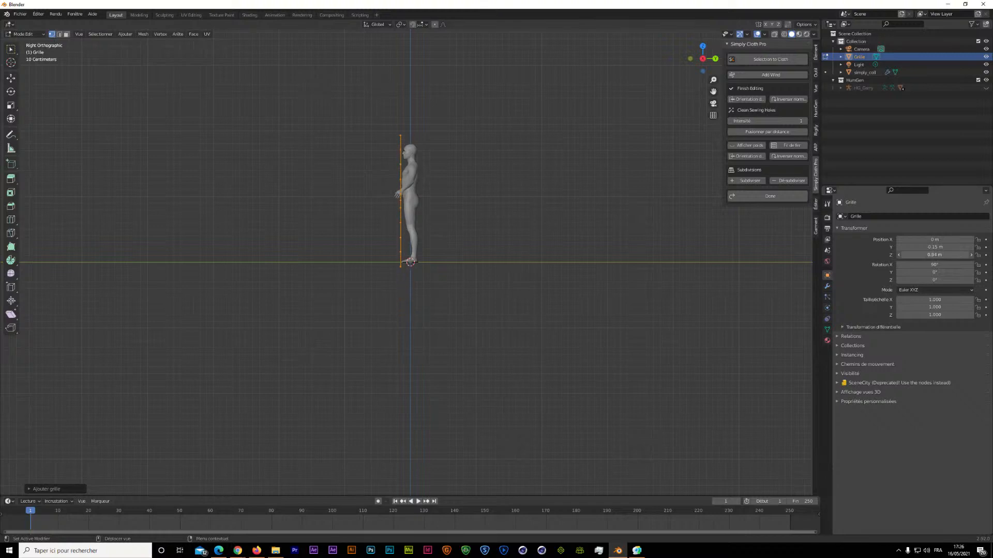
Scale the grid to about 0.2 in X and 0.29 in Y, and raise it to Z about 1.17 m at the torso.
left_click(935, 299)
mouse_move(921, 300)
left_mouse_down()
mouse_move(828, 300)
mouse_move(928, 309)
mouse_move(907, 309)
left_mouse_up()
left_click_drag(937, 255, 928, 254)
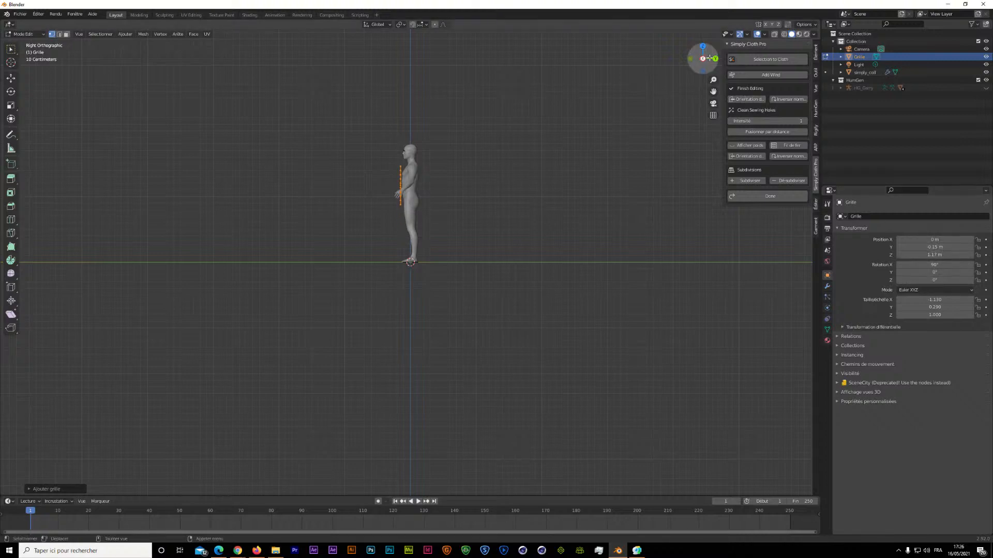
left_click_drag(699, 59, 737, 67)
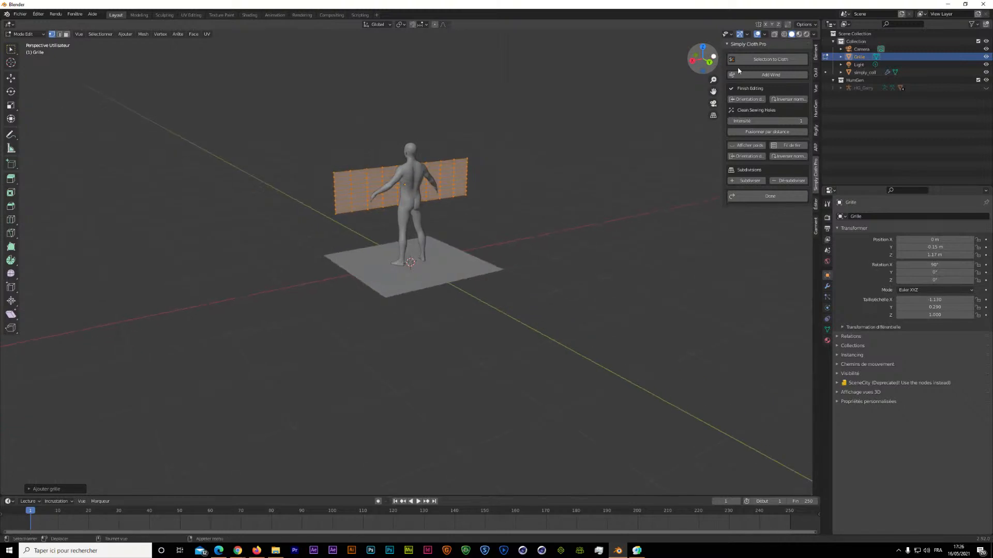
left_click_drag(934, 299, 903, 300)
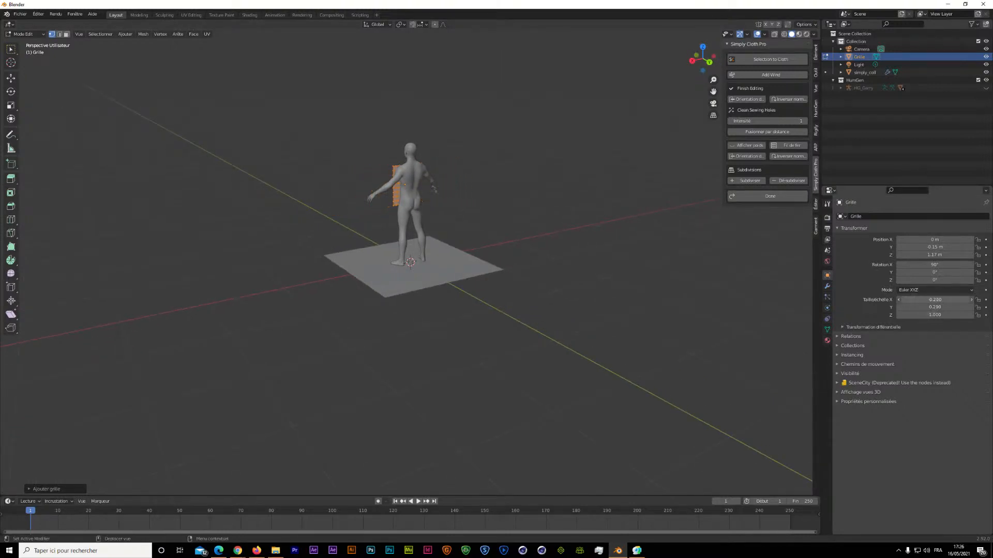
Duplicate the front grid panel and move the copy about 0.34 m along Y behind the human's back.
left_click_drag(707, 61, 868, 64)
scroll(565, 150, "up", 2)
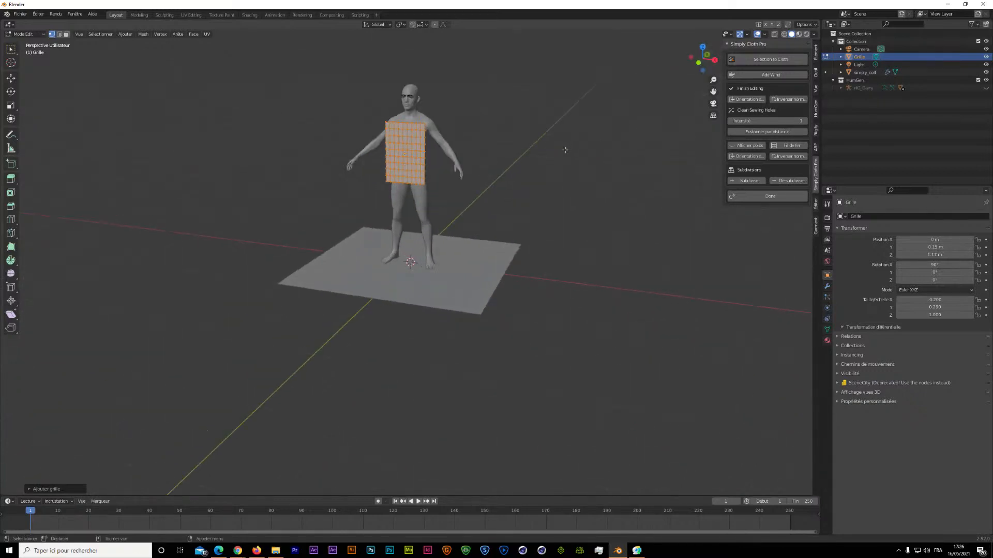
scroll(565, 150, "up", 2)
left_click_drag(714, 92, 692, 183)
left_click_drag(714, 59, 357, 203)
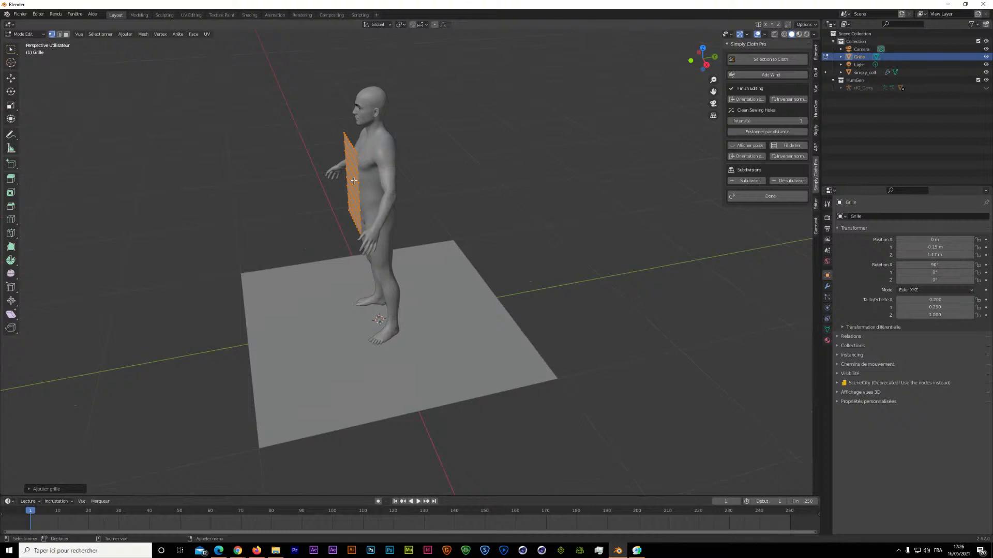
key("shift+d")
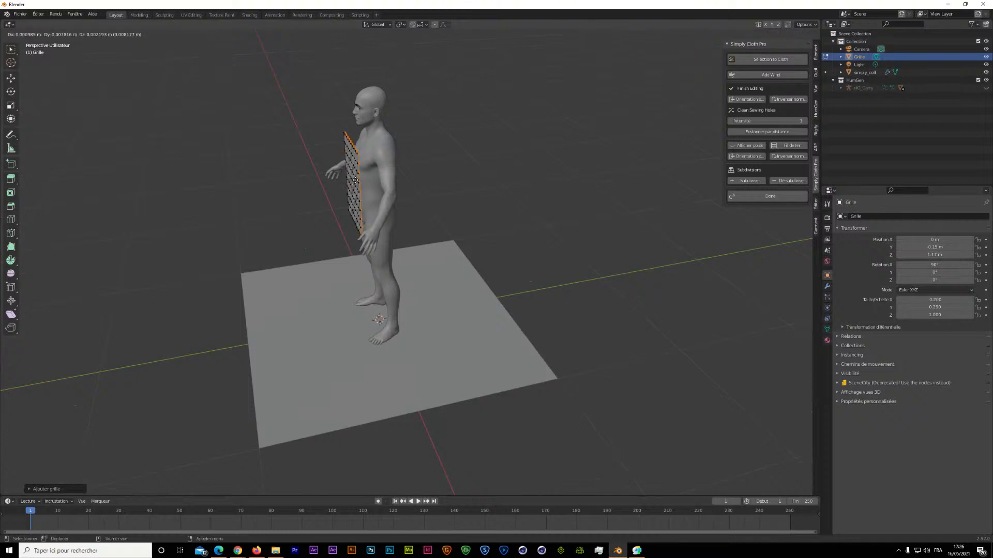
key("y")
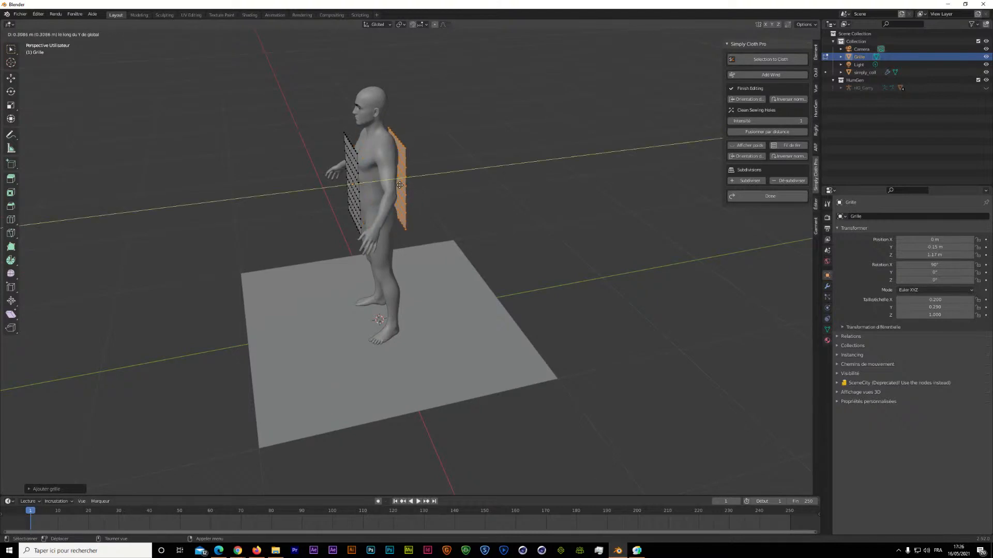
left_click(399, 185)
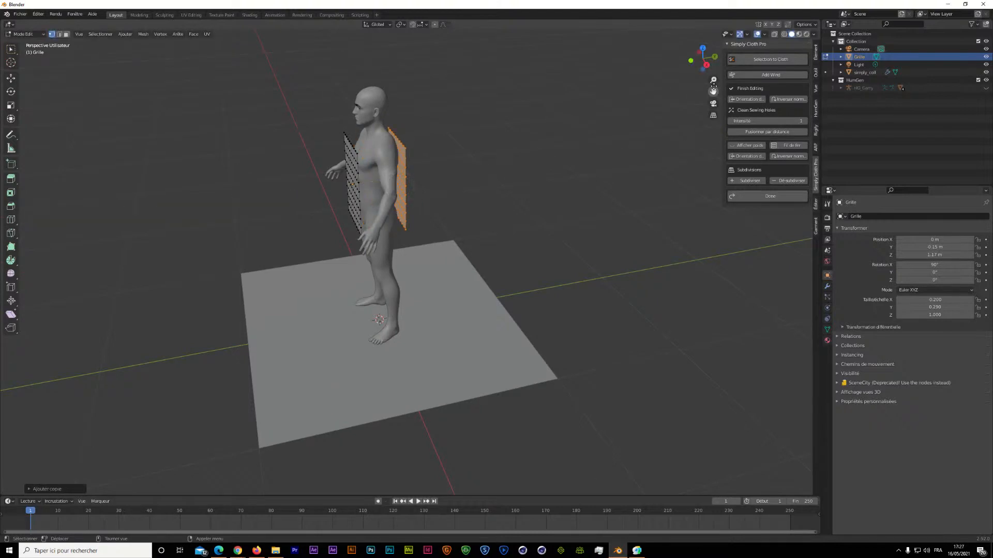
Select both the front and back grid panels with the Move tool active and turn on the face orientation display.
left_click_drag(703, 58, 481, 63)
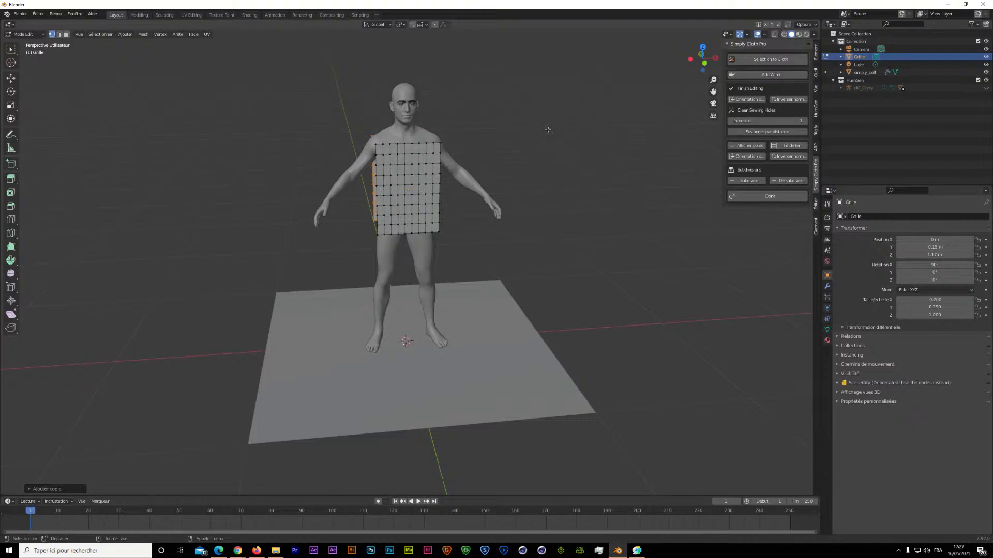
left_click(544, 131)
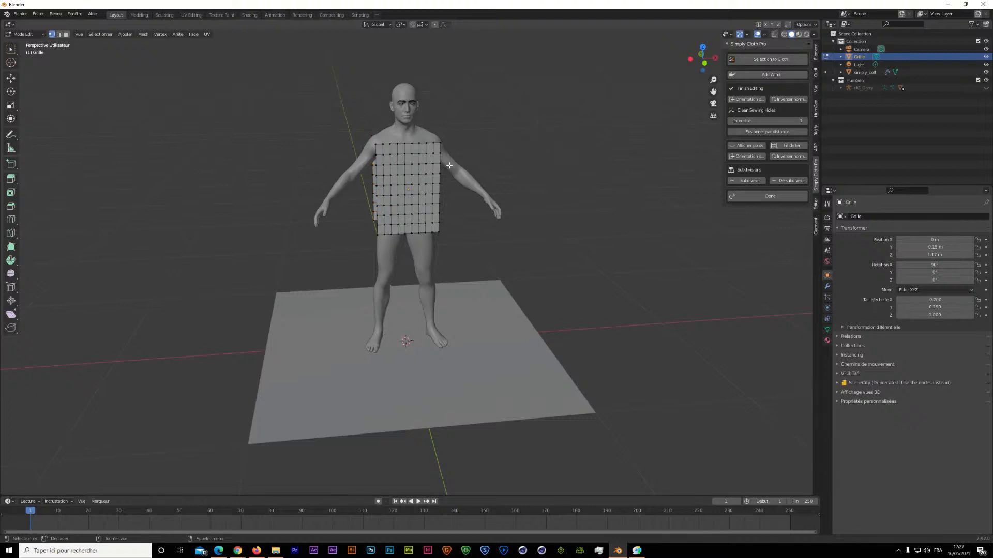
left_click_drag(703, 59, 639, 62)
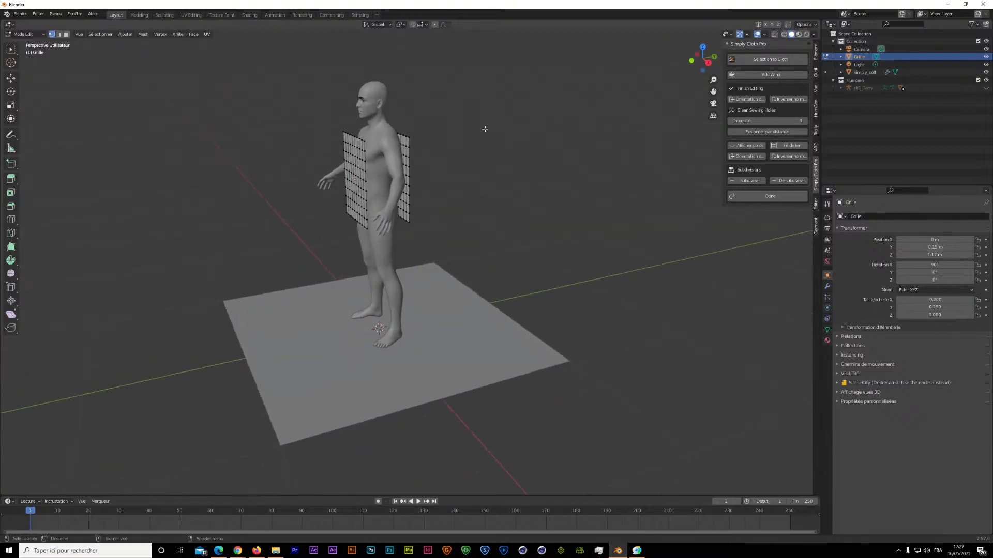
left_click(11, 78)
left_click_drag(251, 100, 467, 272)
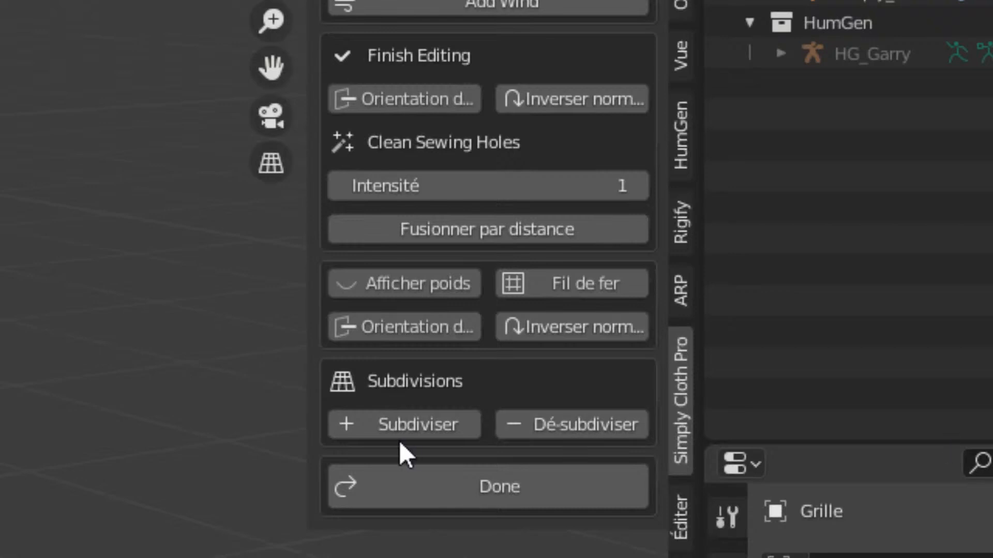
left_click(411, 319)
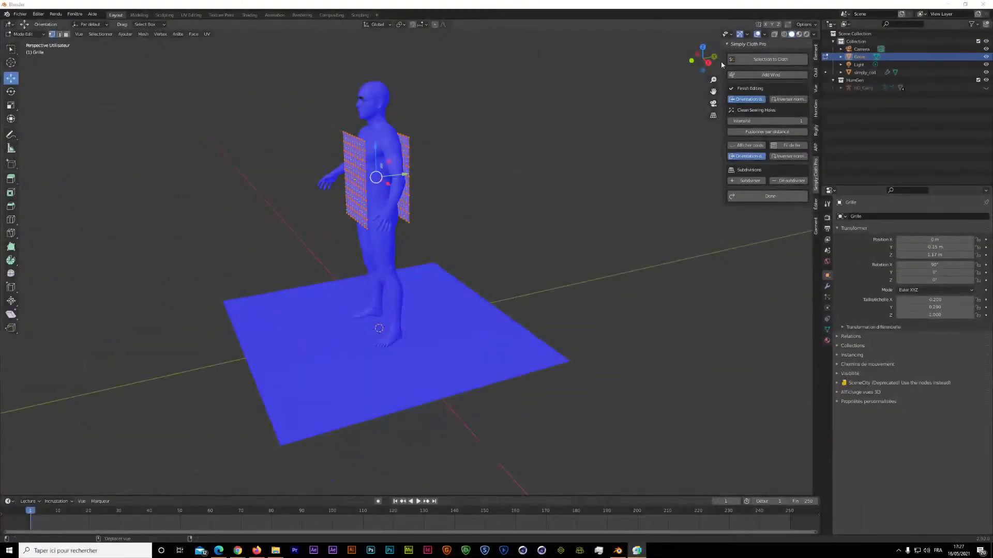
Select the front panel's top corner vertex and move it along Y toward the shoulder.
left_click_drag(702, 56, 680, 58)
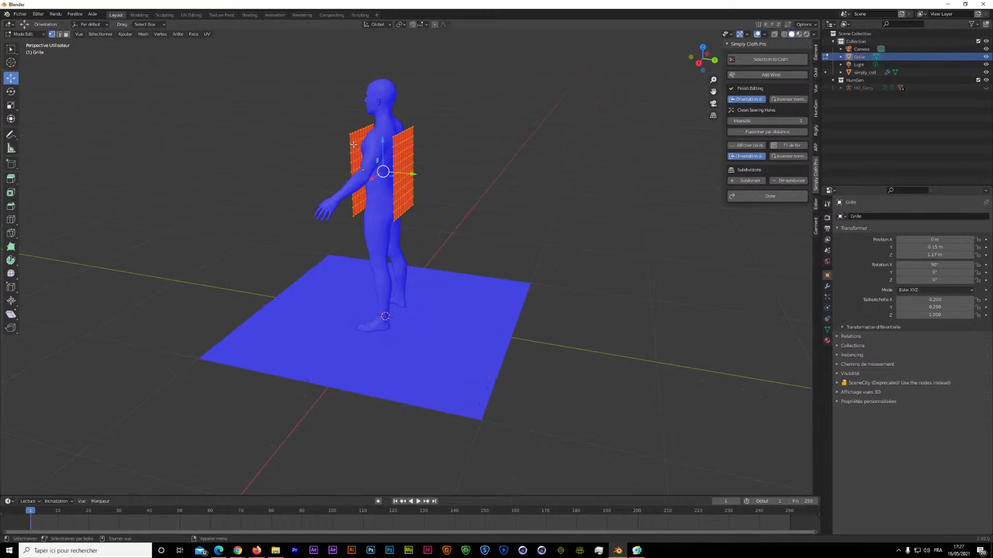
left_click(386, 118)
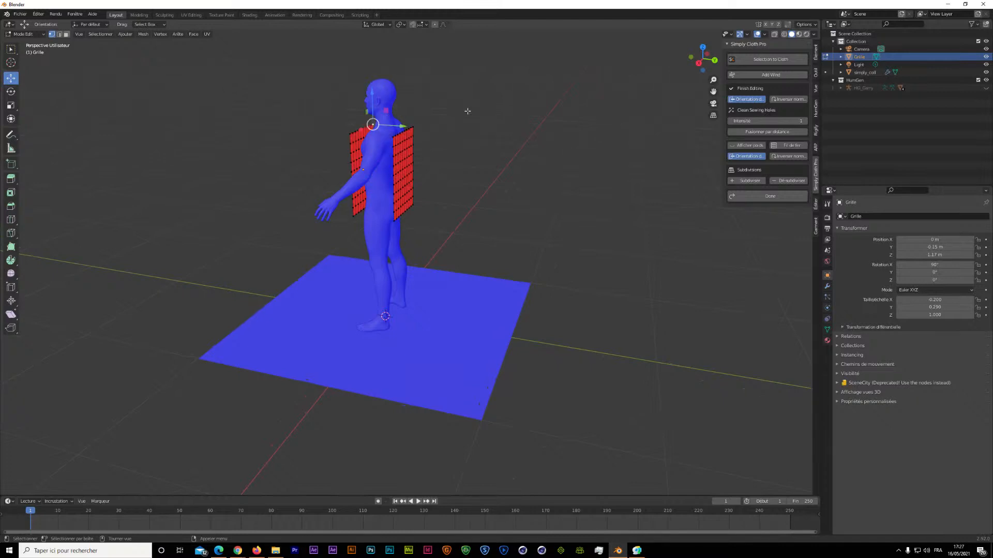
left_click_drag(702, 58, 572, 94)
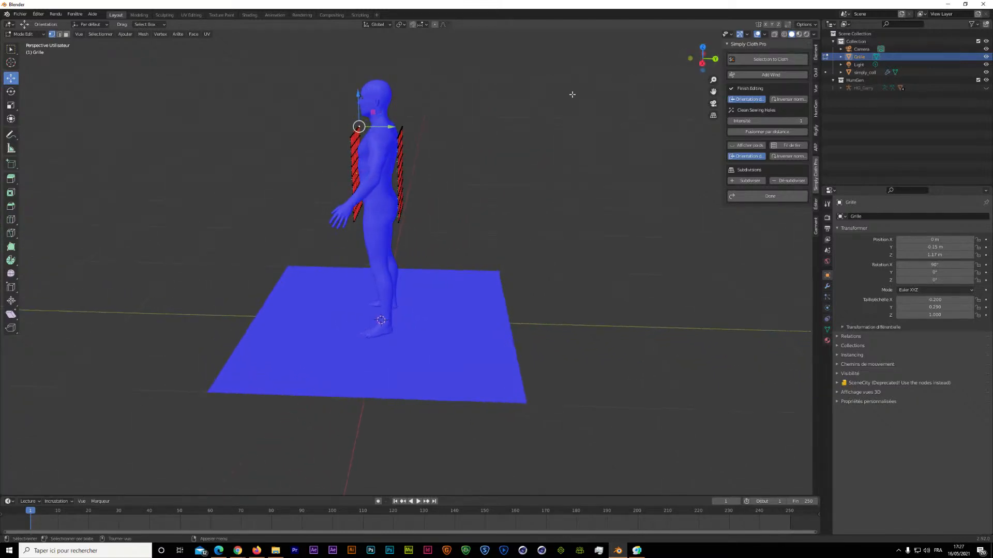
left_click_drag(393, 118, 409, 227)
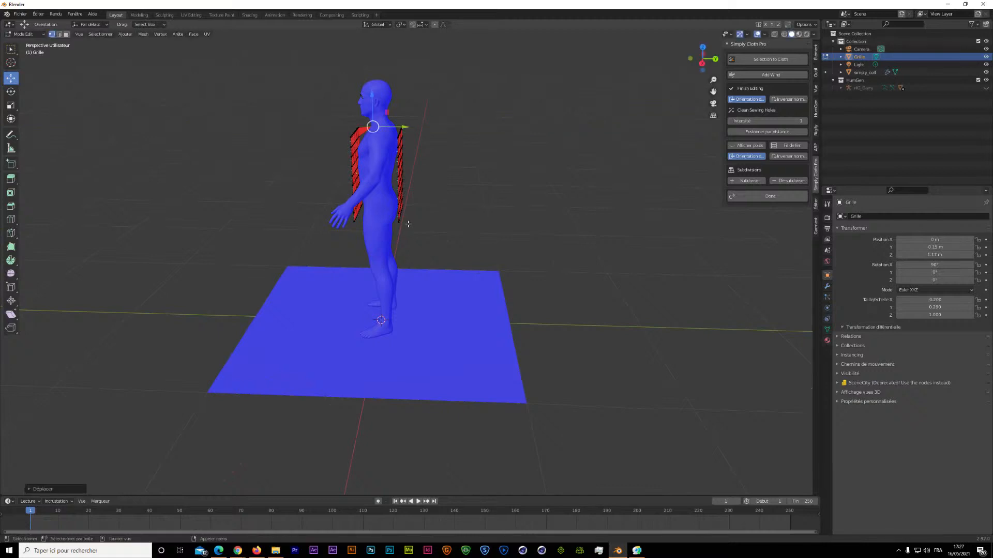
Undo the last corner vertex move and check the face orientation of the front and back panels.
key("ctrl+z")
left_click(401, 111)
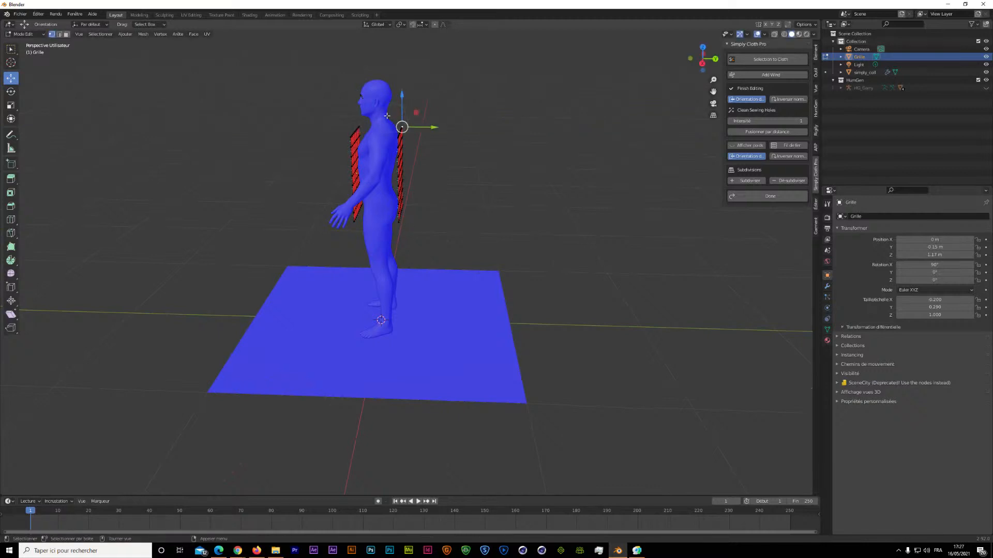
left_click(385, 111)
left_click_drag(386, 111, 401, 220)
key("Escape")
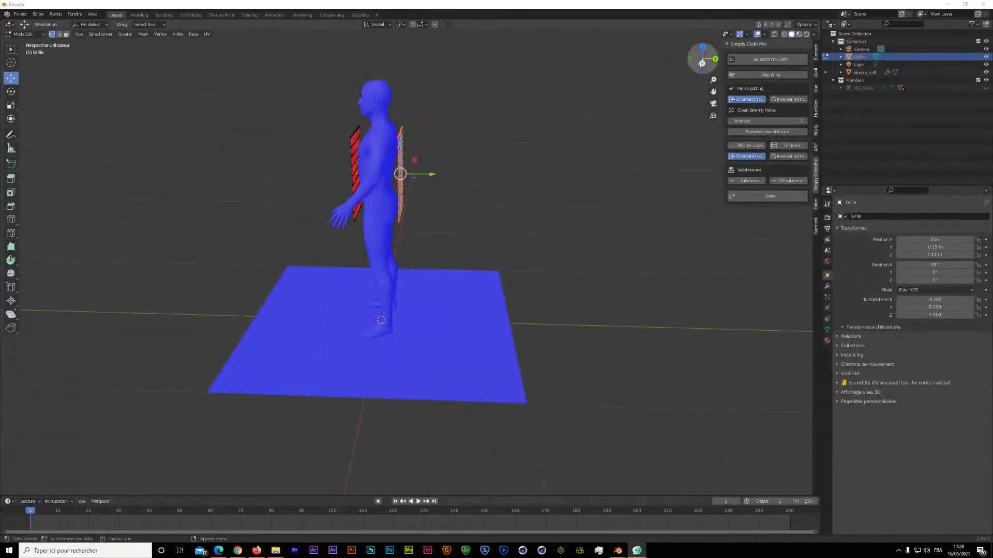
mouse_move(702, 60)
left_mouse_down()
mouse_move(666, 59)
mouse_move(712, 70)
left_mouse_up()
left_click(577, 154)
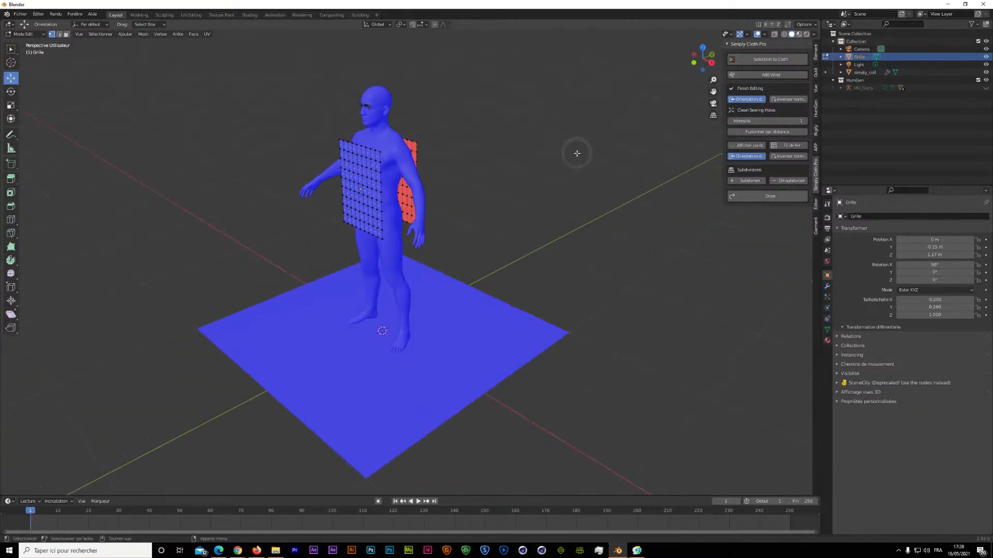
left_click(478, 121)
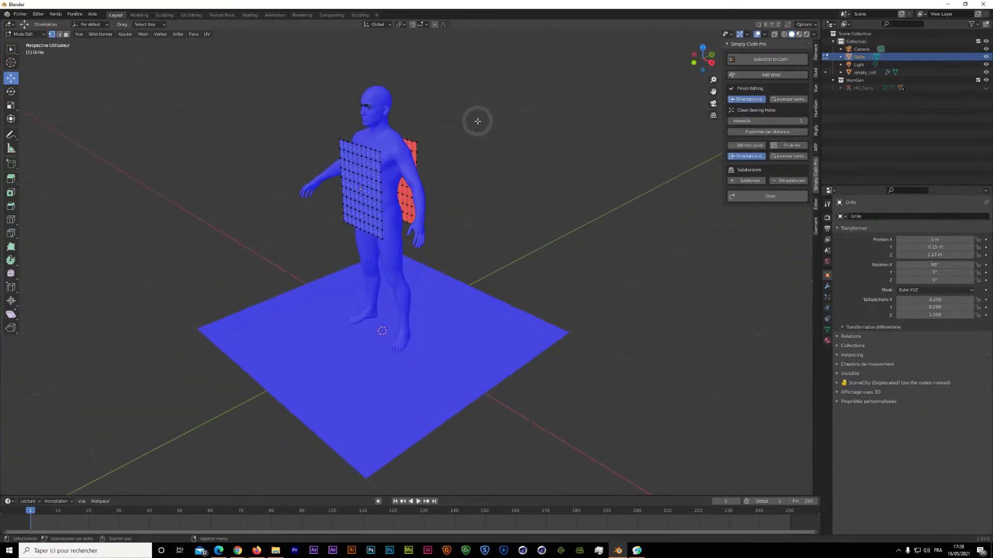
Finish editing the grid panels and turn them into a Simply Cloth object.
left_click(751, 197)
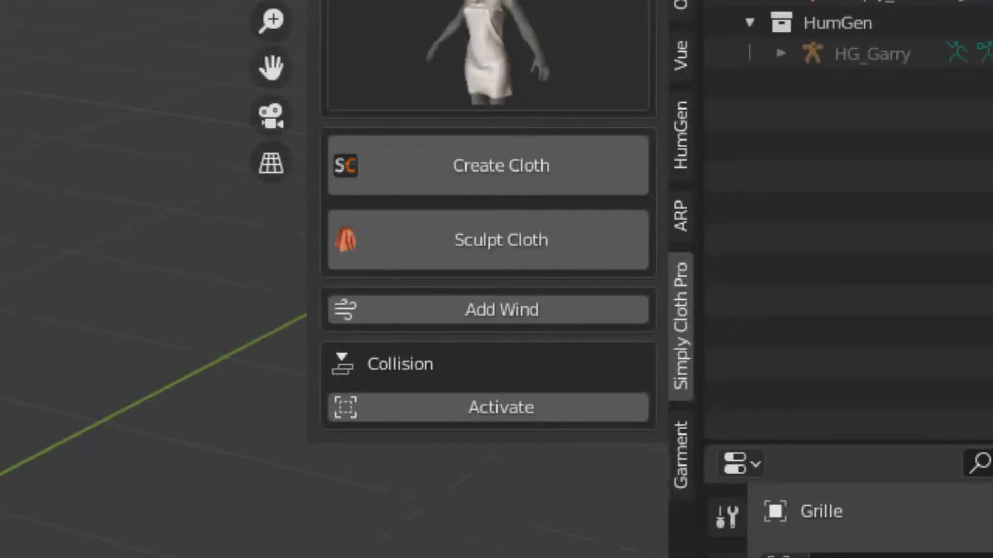
left_click(403, 167)
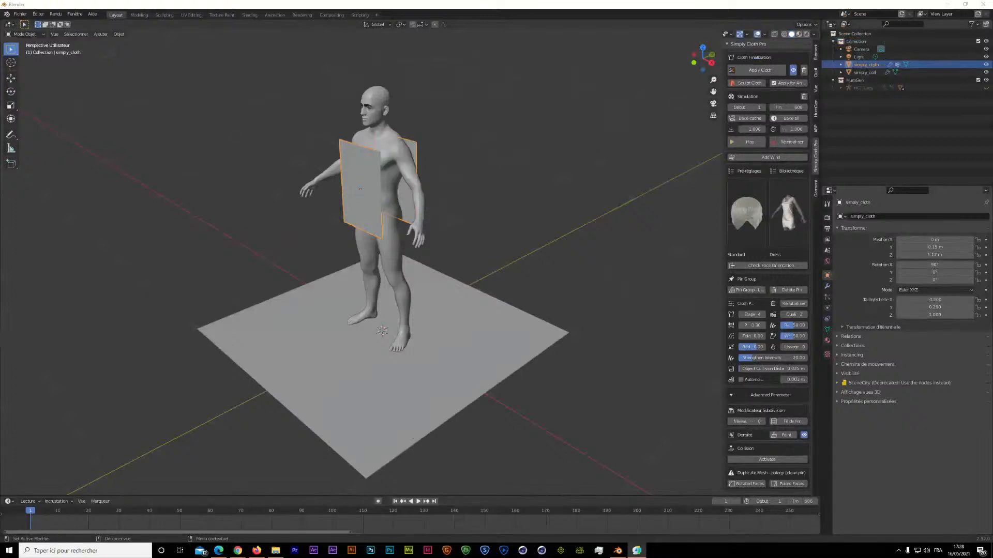
Test the cloth simulation for about 30 frames, pause it and reset it to the first frame.
left_click(734, 142)
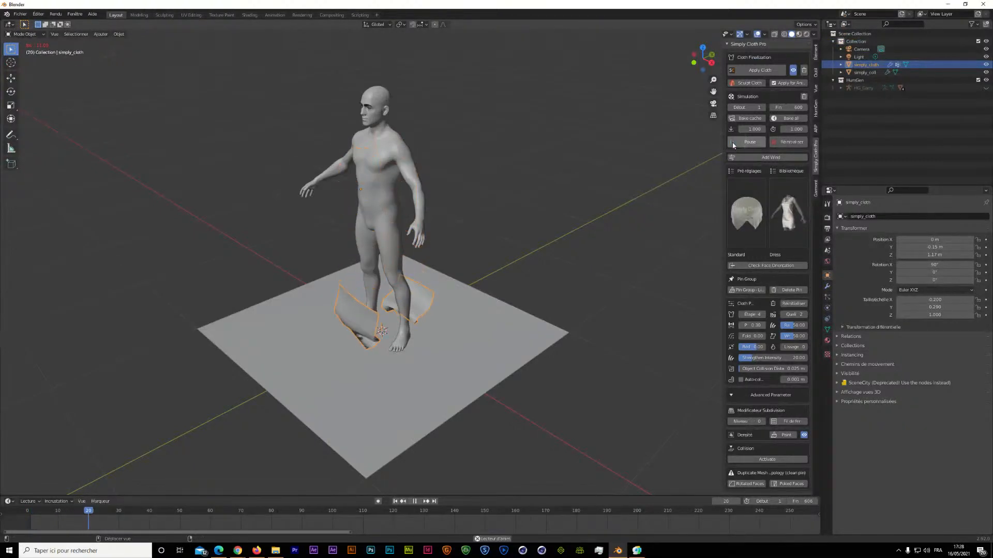
left_click(733, 144)
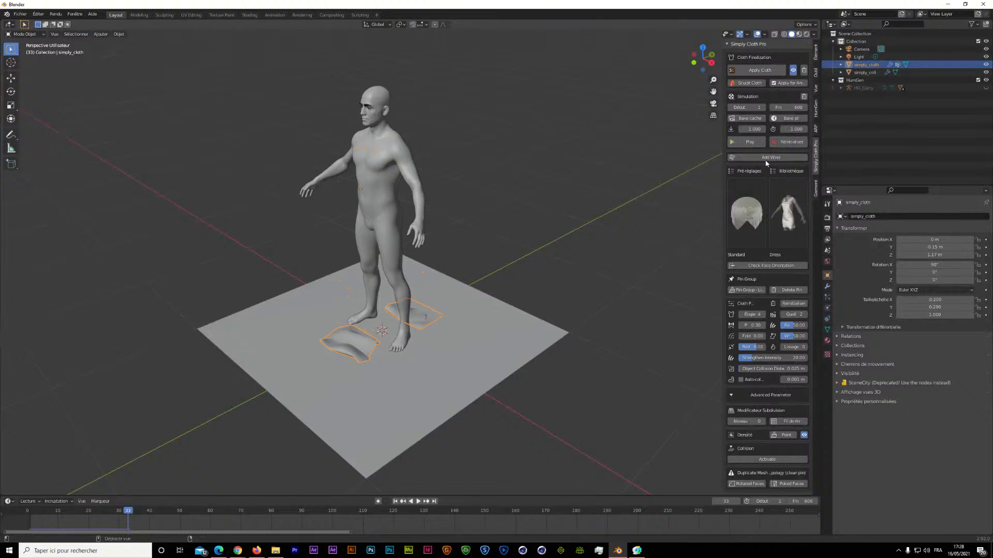
left_click(789, 143)
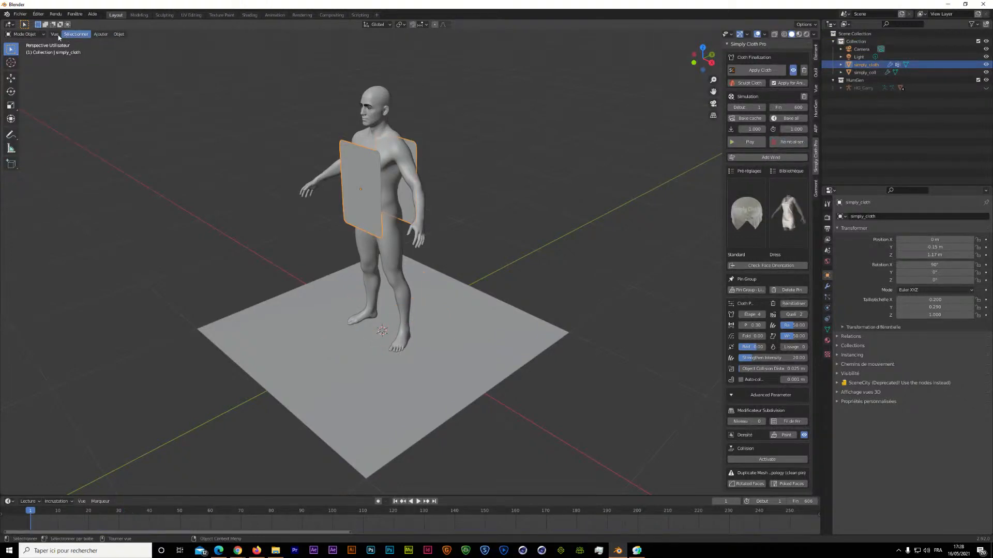
In Edit Mode with edge selection, sew the vertical outer edges of both panels together on the human's left side.
left_click(28, 34)
left_click(27, 51)
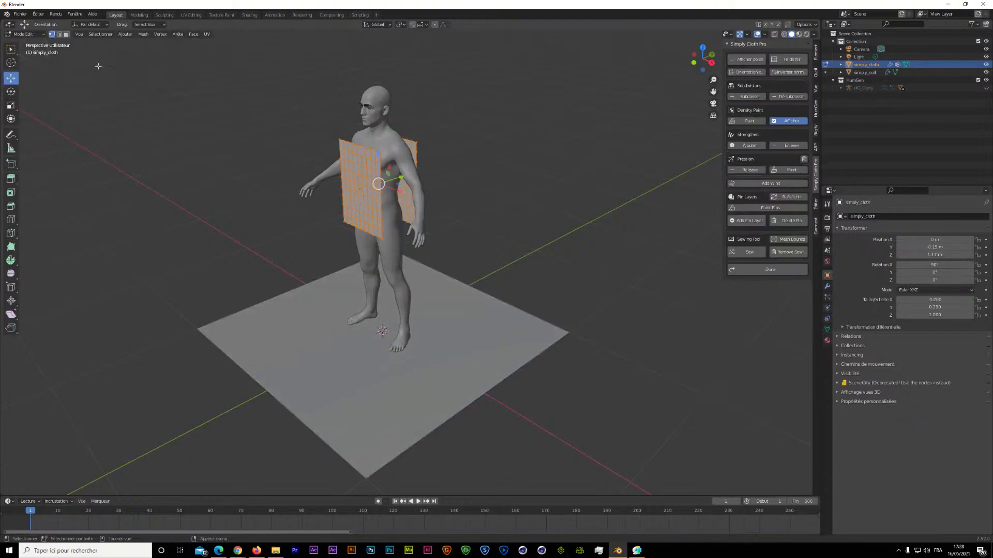
scroll(379, 98, "up", 3)
scroll(696, 89, "up", 1)
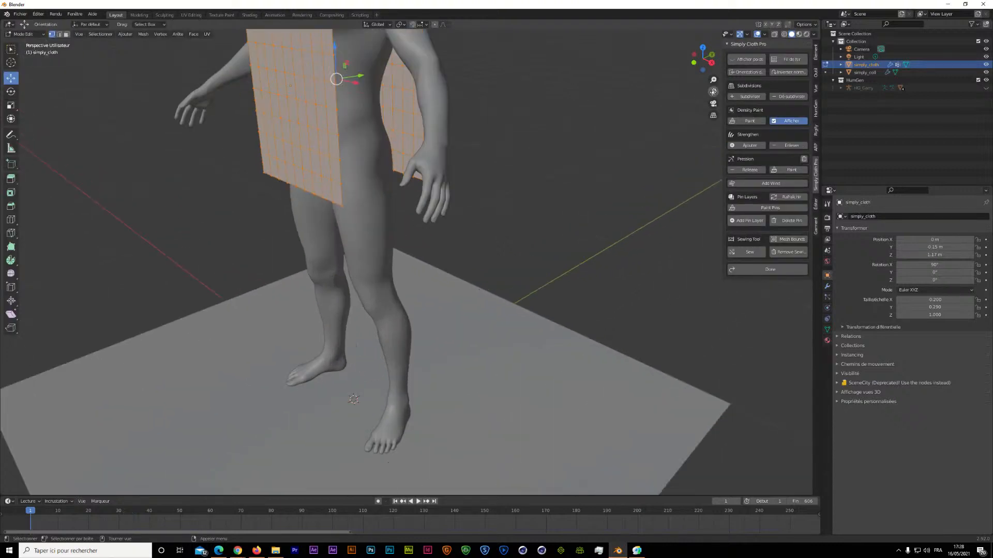
left_click_drag(713, 91, 745, 190)
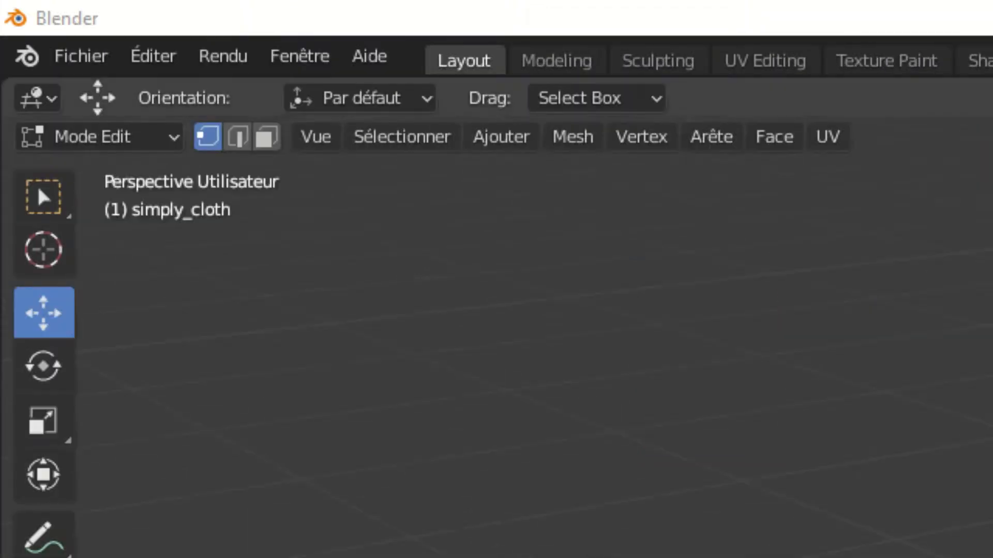
left_click(244, 142)
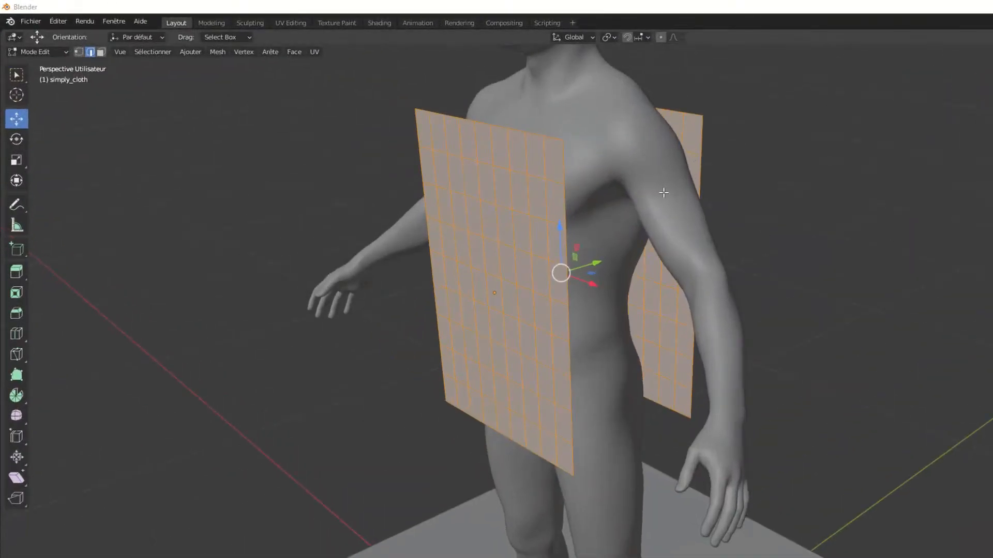
left_click(563, 165)
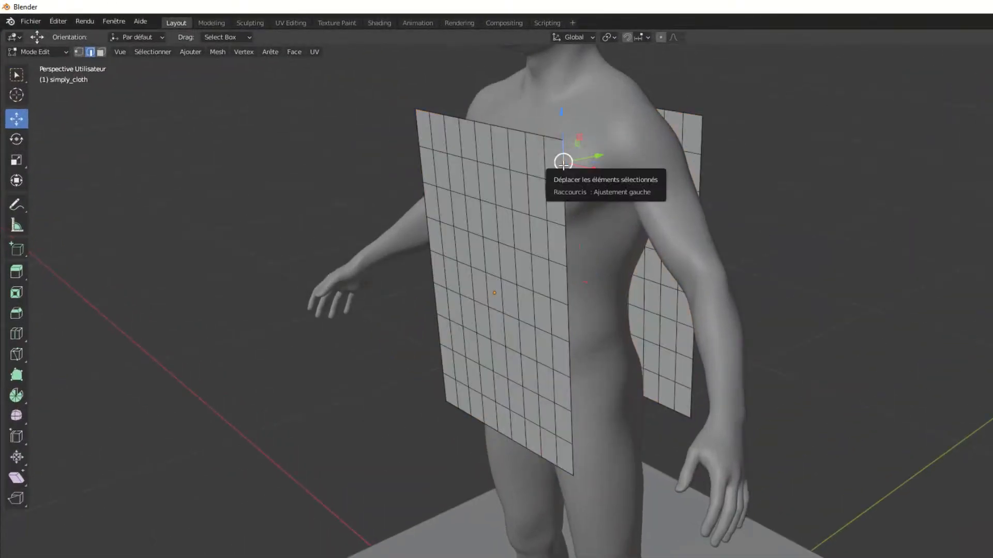
left_click(563, 164, "alt")
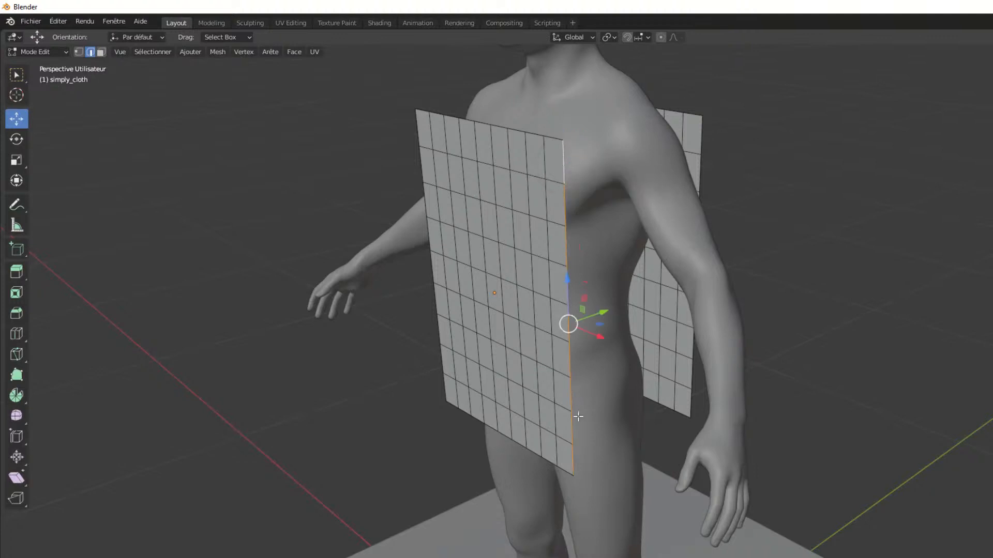
left_click(701, 132, "shift")
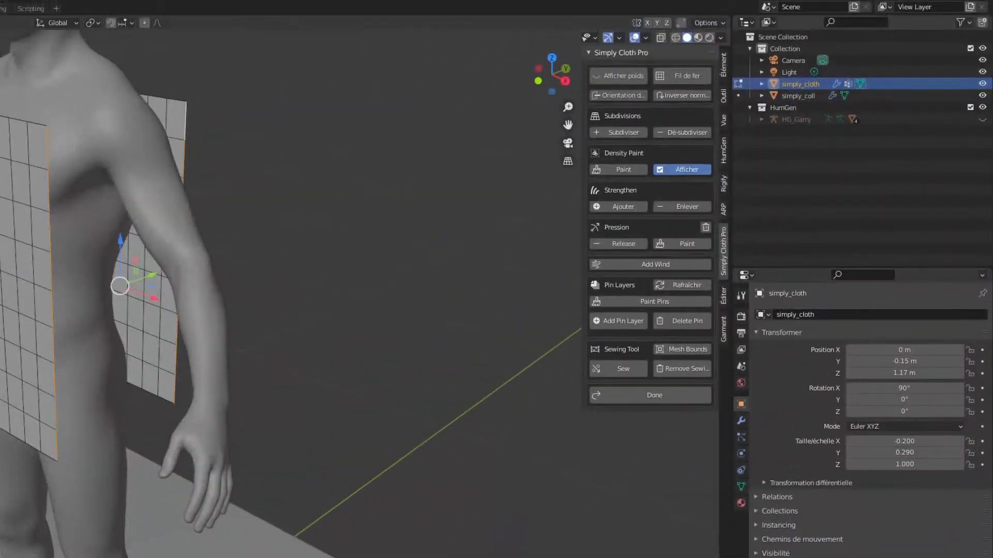
left_click(613, 370)
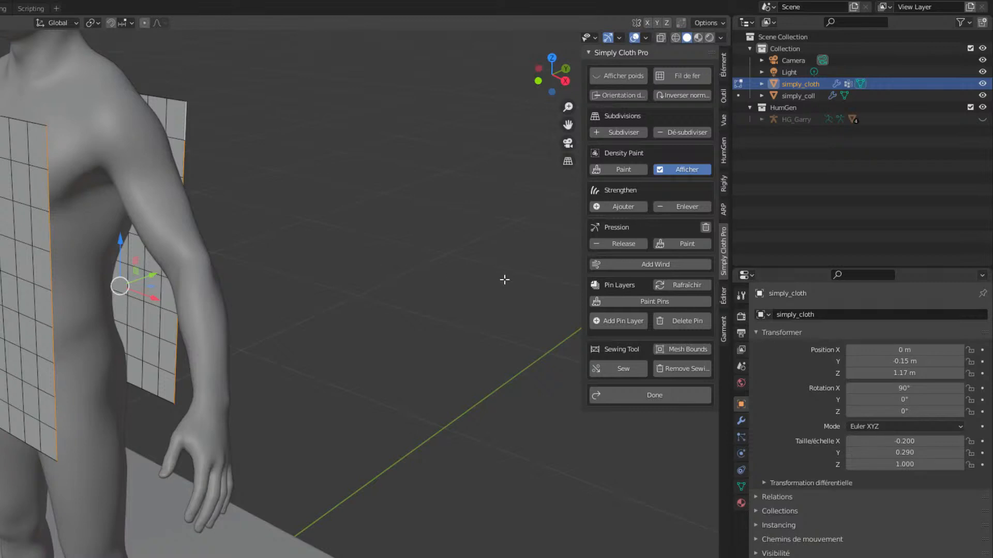
left_click(634, 367)
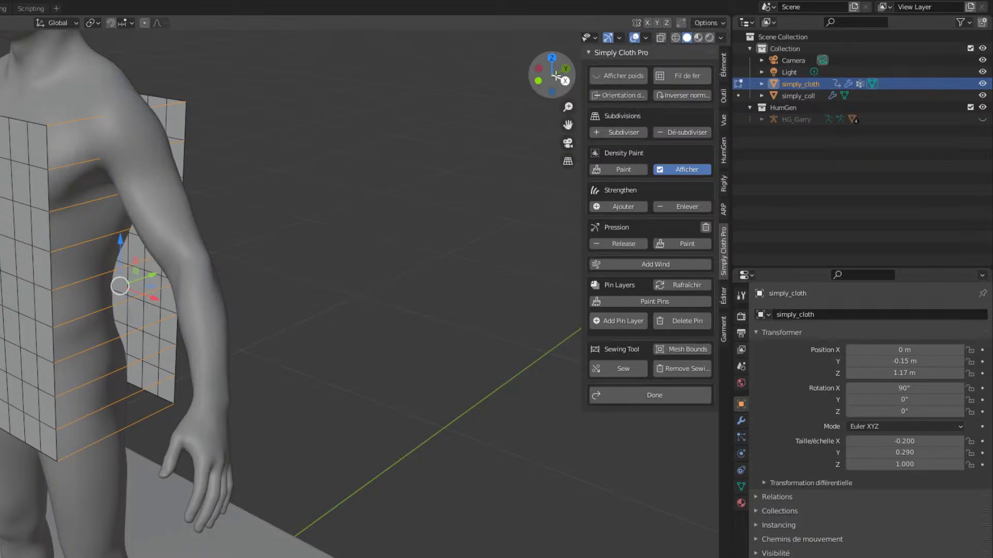
Sew the vertical outer edges of both panels together on the human's right side and finish the mesh editing.
left_click_drag(556, 76, 522, 72)
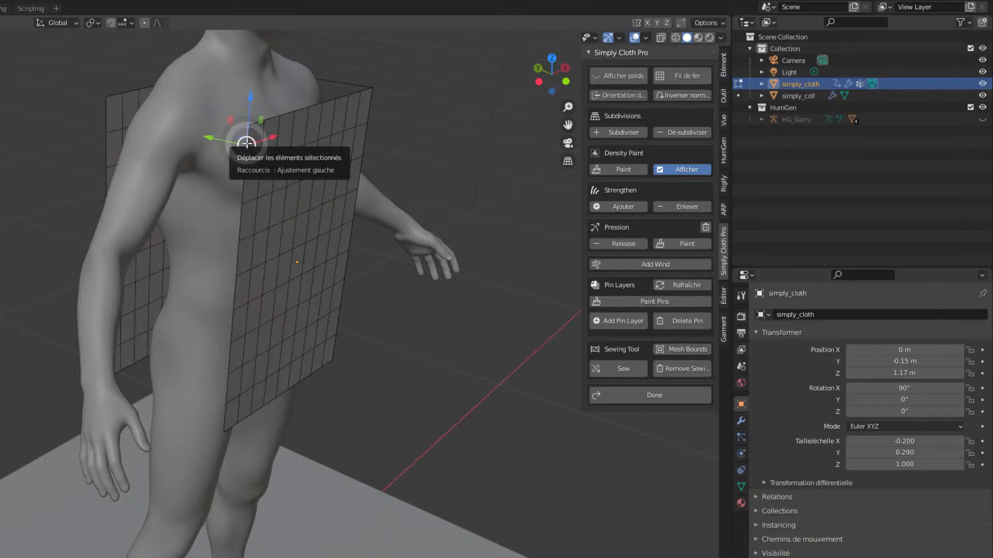
left_click(247, 144, "alt")
left_click_drag(538, 68, 505, 73)
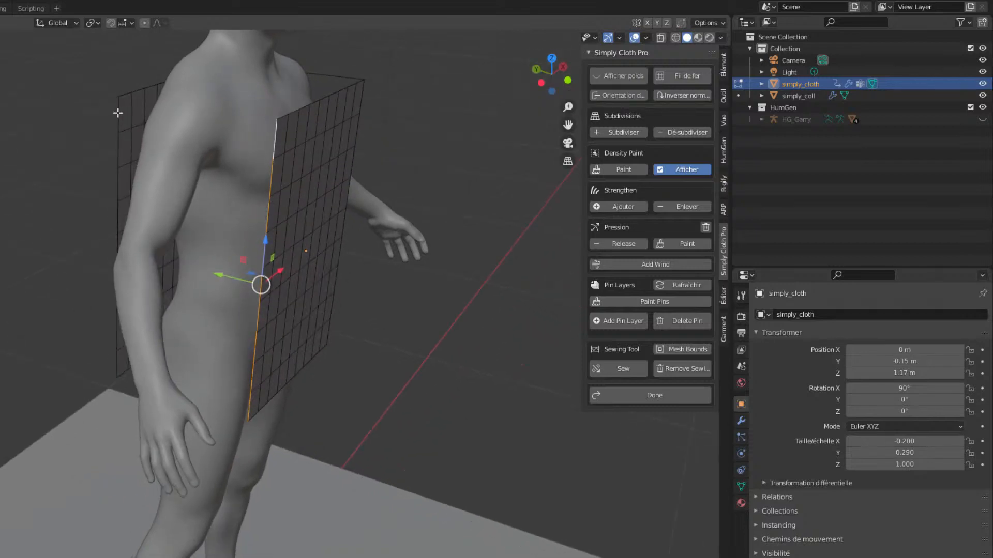
left_click(116, 110, "alt+shift")
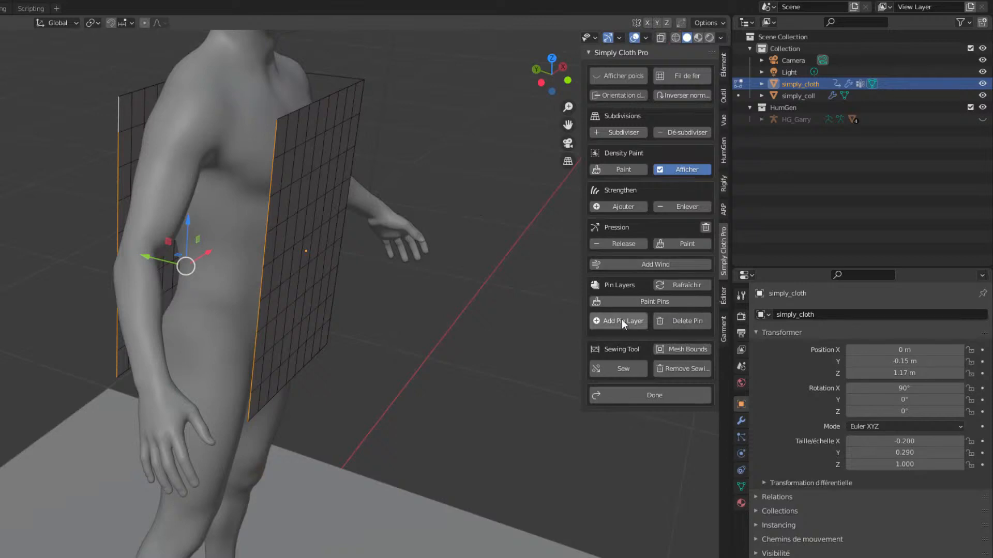
left_click(618, 369)
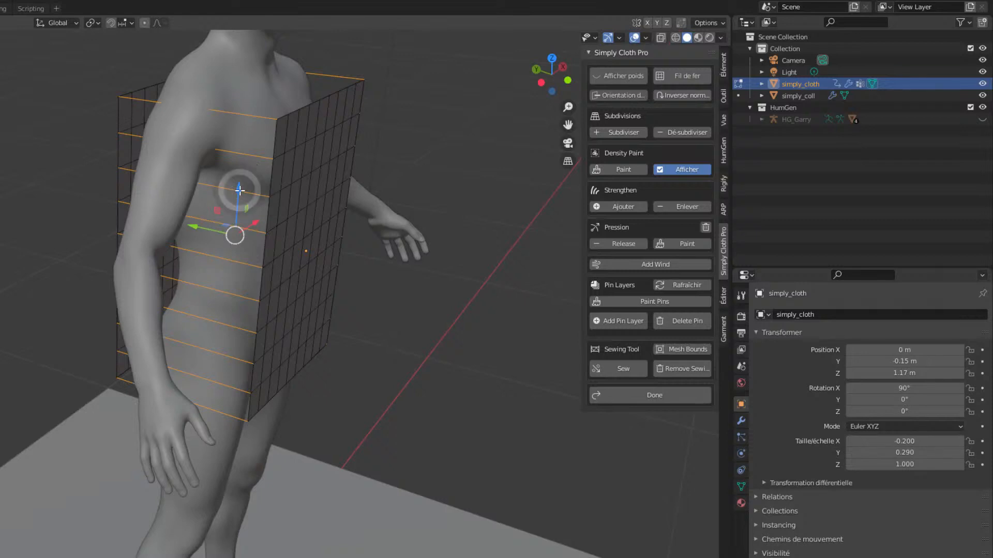
left_click_drag(238, 188, 239, 208)
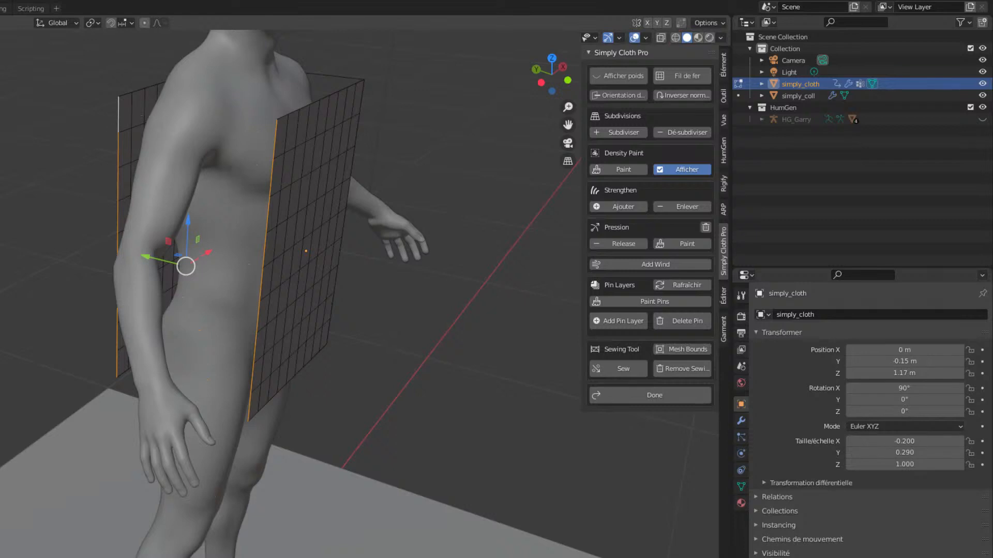
left_click(609, 370)
left_click(507, 168)
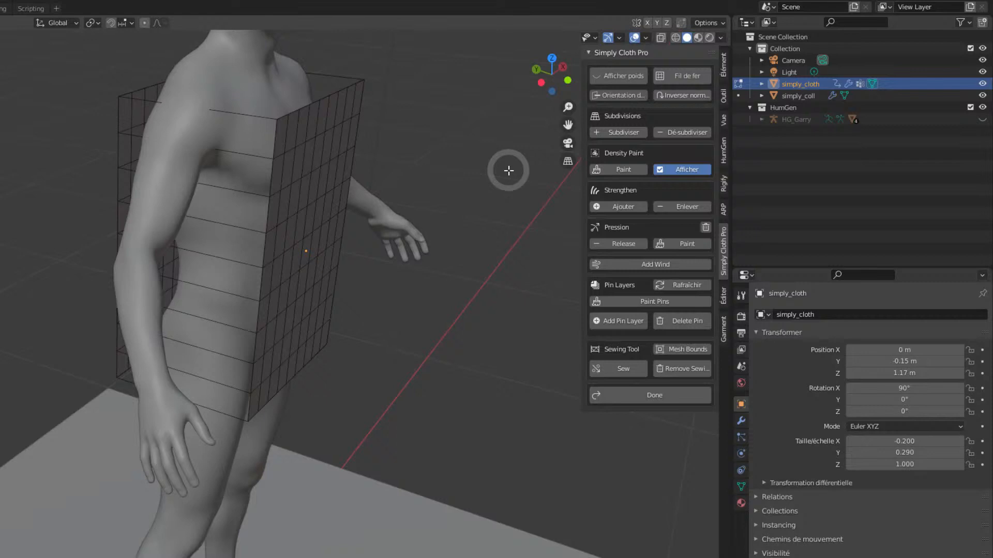
left_click(638, 393)
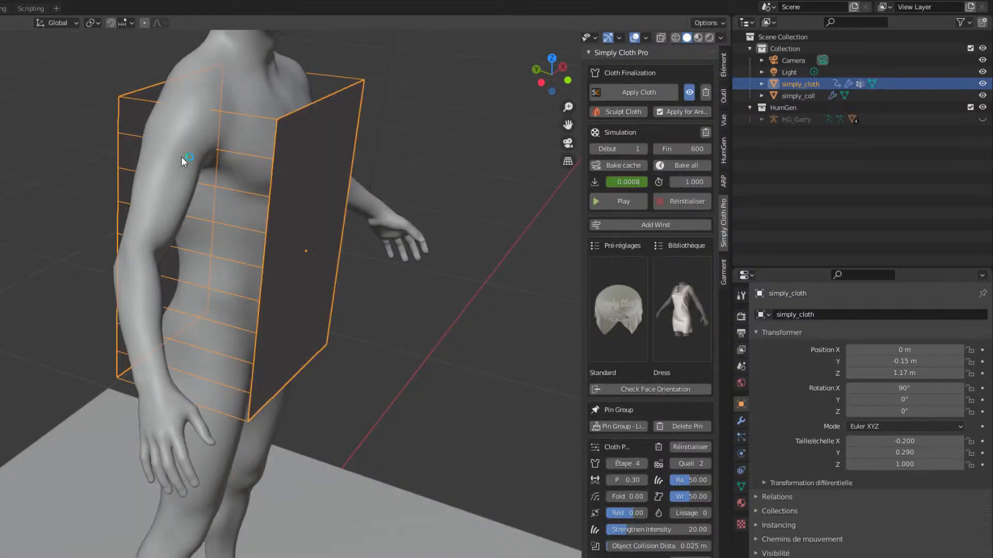
Lower the sewn cloth to Z about 1.058 m and reduce its front-to-back depth to a Z scale of about 0.961.
key("shift+space")
key("g")
left_click_drag(310, 207, 315, 262)
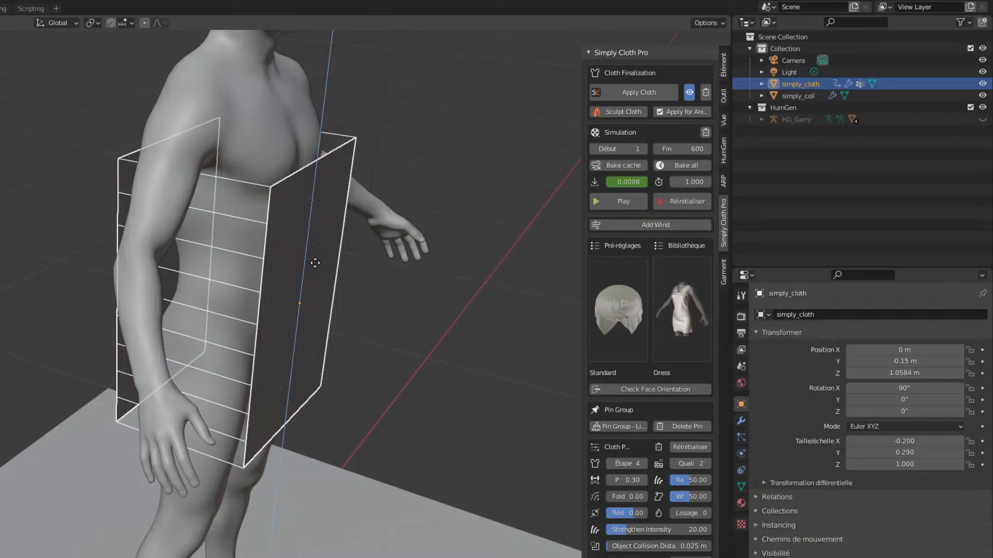
left_click_drag(556, 67, 620, 67)
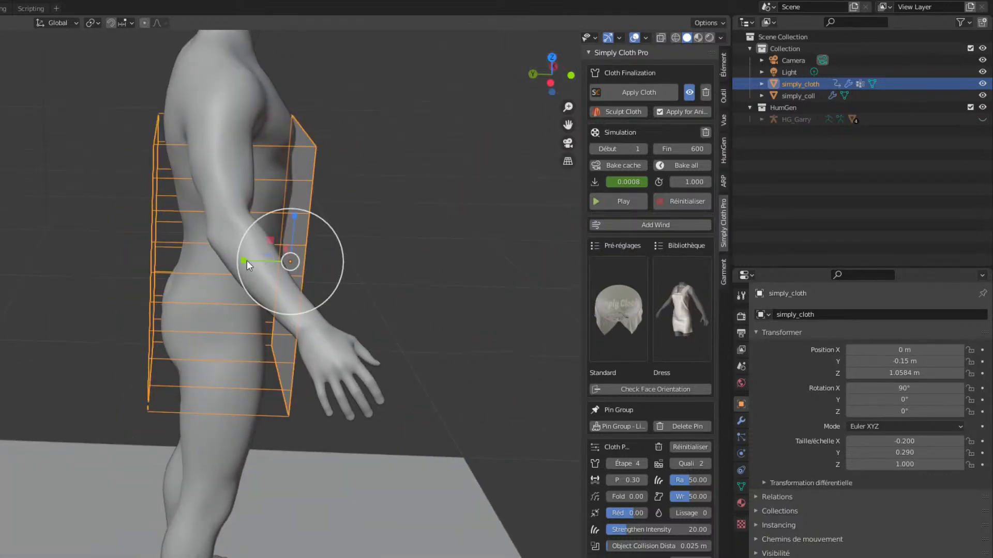
left_click_drag(244, 260, 247, 262)
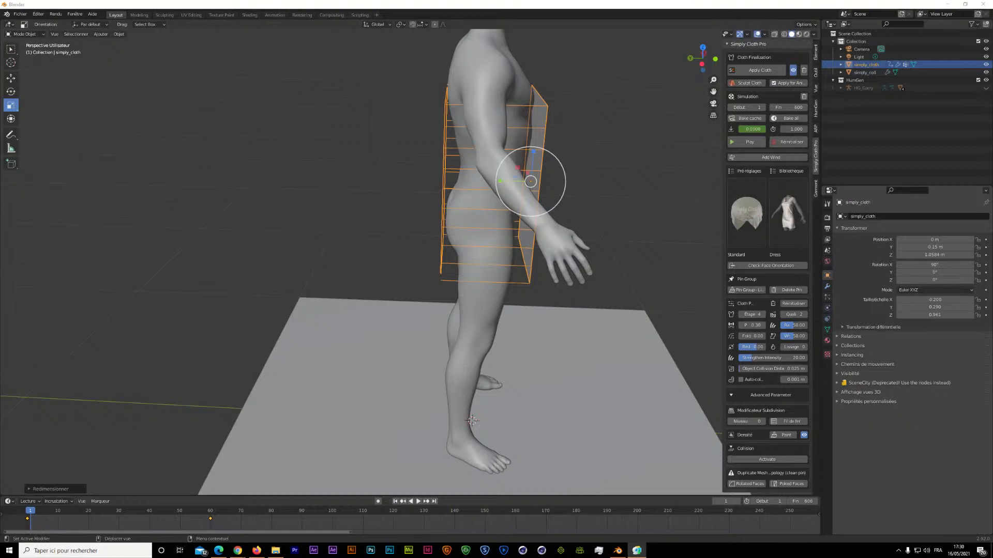
Run the sewing simulation to about frame 35, pause it and inspect how the panels close around the torso.
left_click(741, 143)
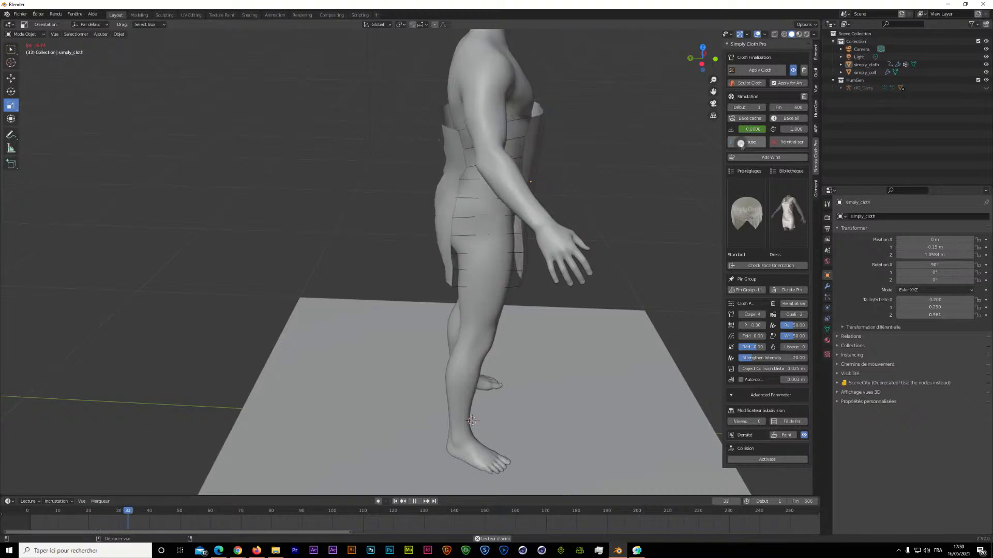
left_click(744, 142)
left_click_drag(690, 58, 667, 66)
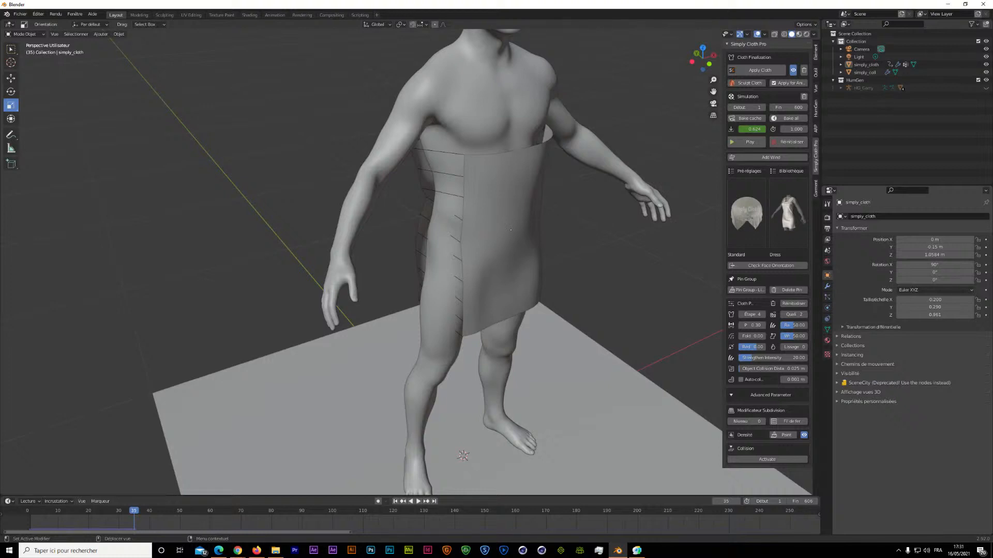
key("alt+Tab")
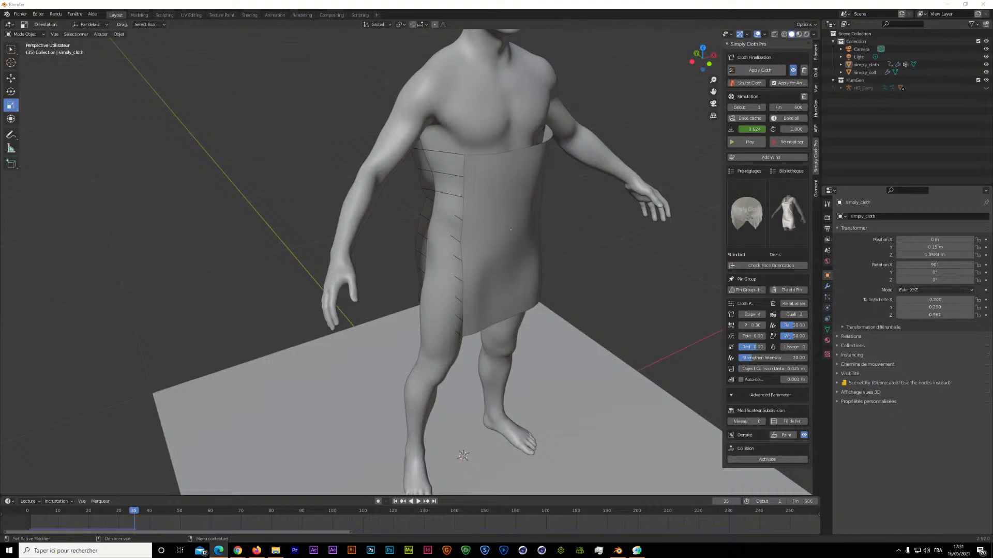